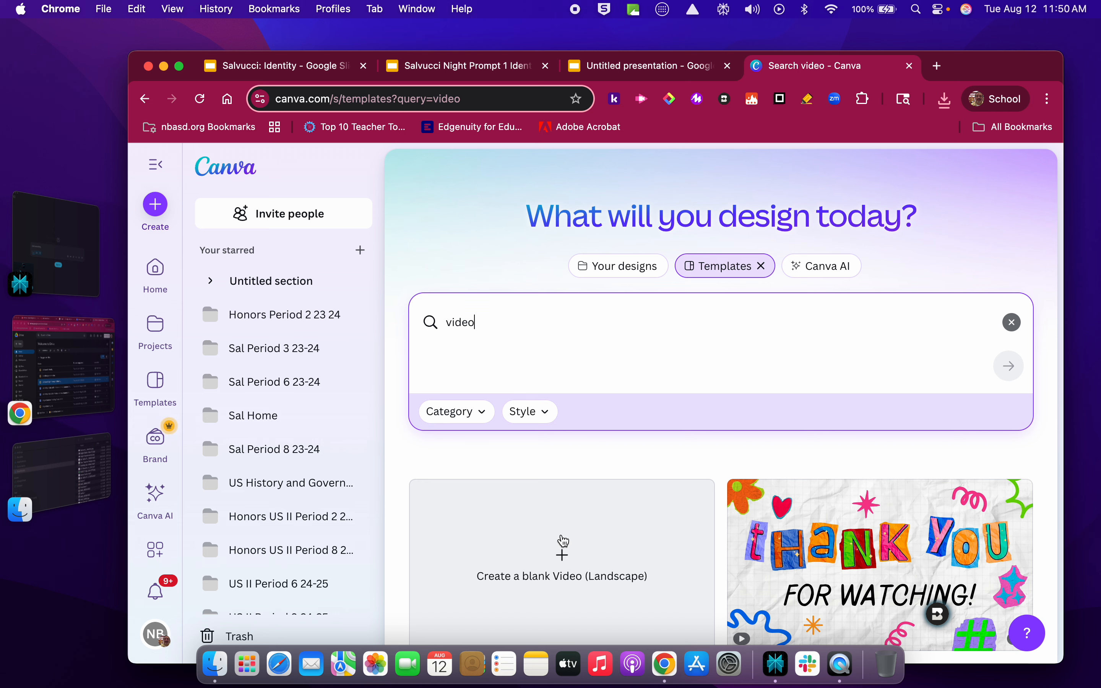
Create a blank landscape video and browse to the Downloads folder for a media upload.
click(566, 564)
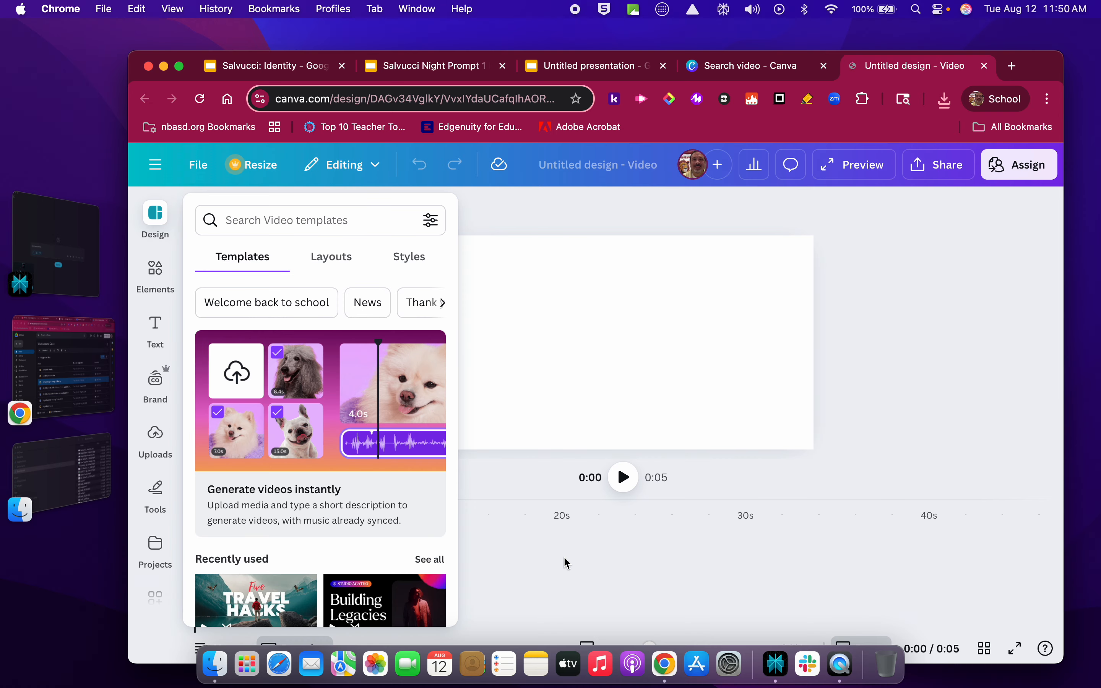
click(157, 444)
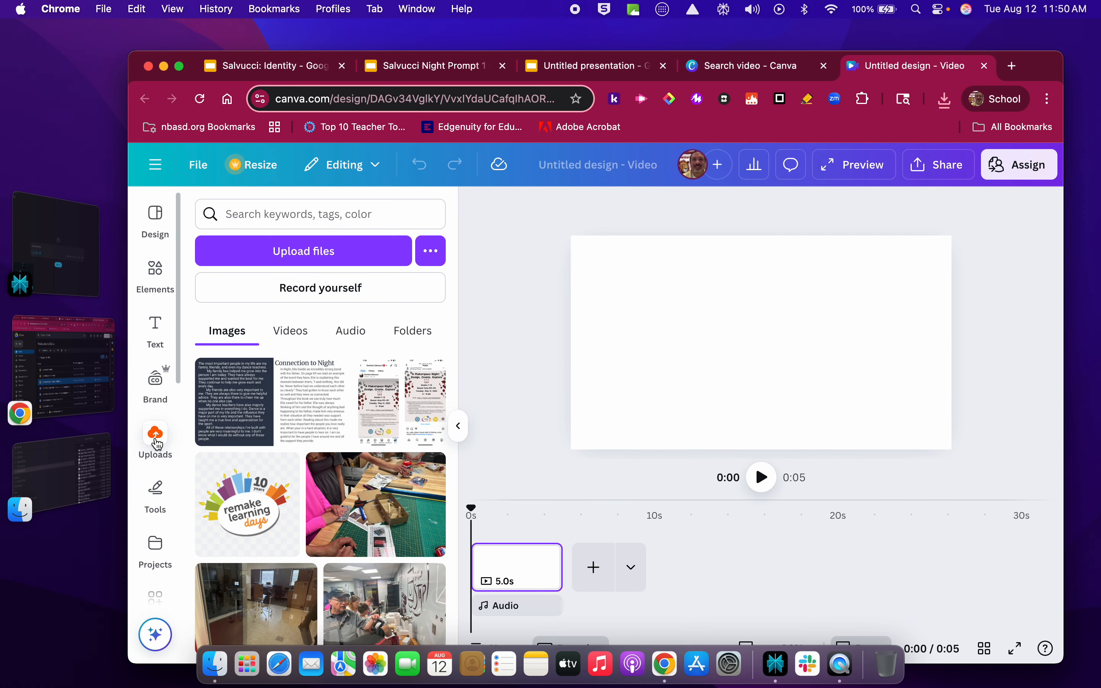
click(303, 253)
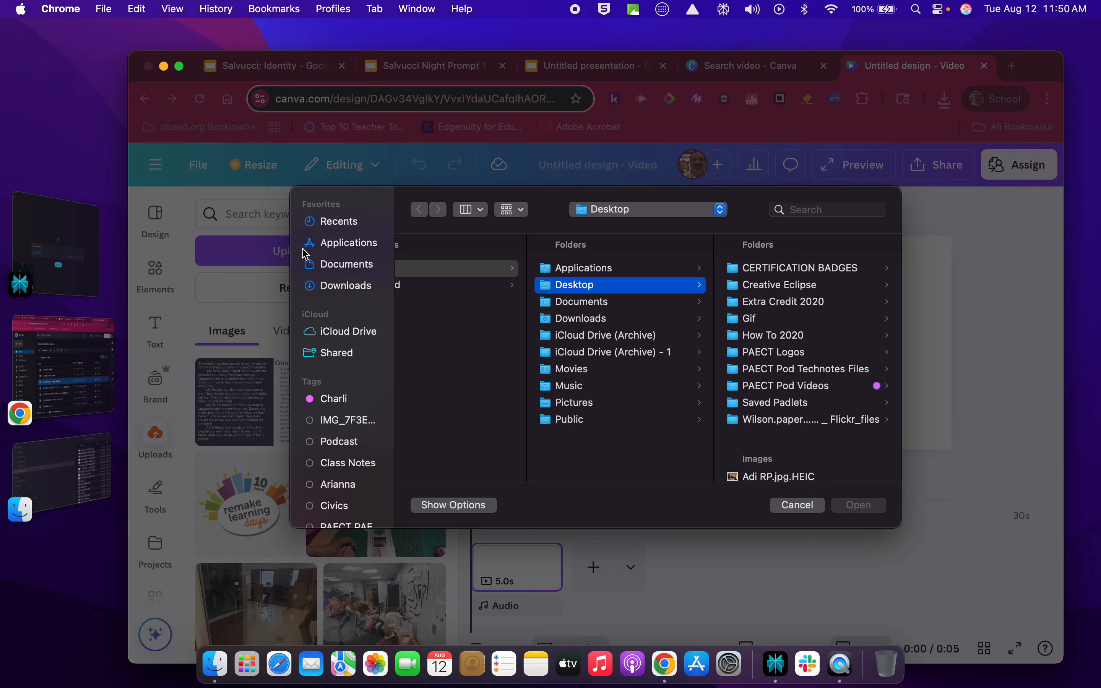
click(354, 222)
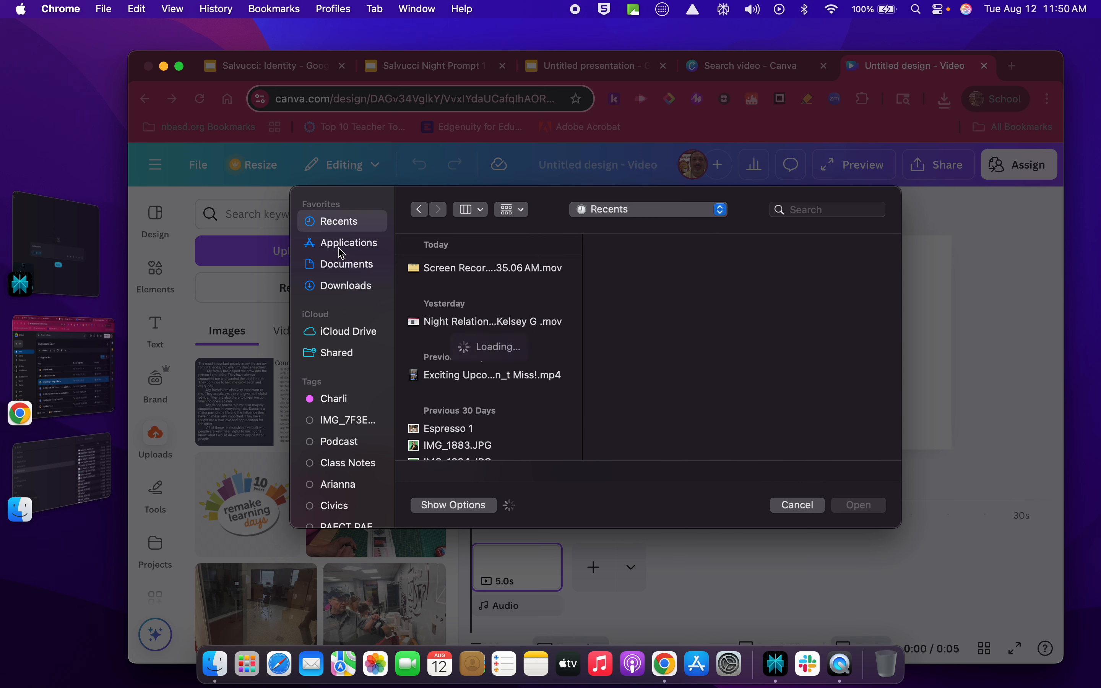
click(345, 287)
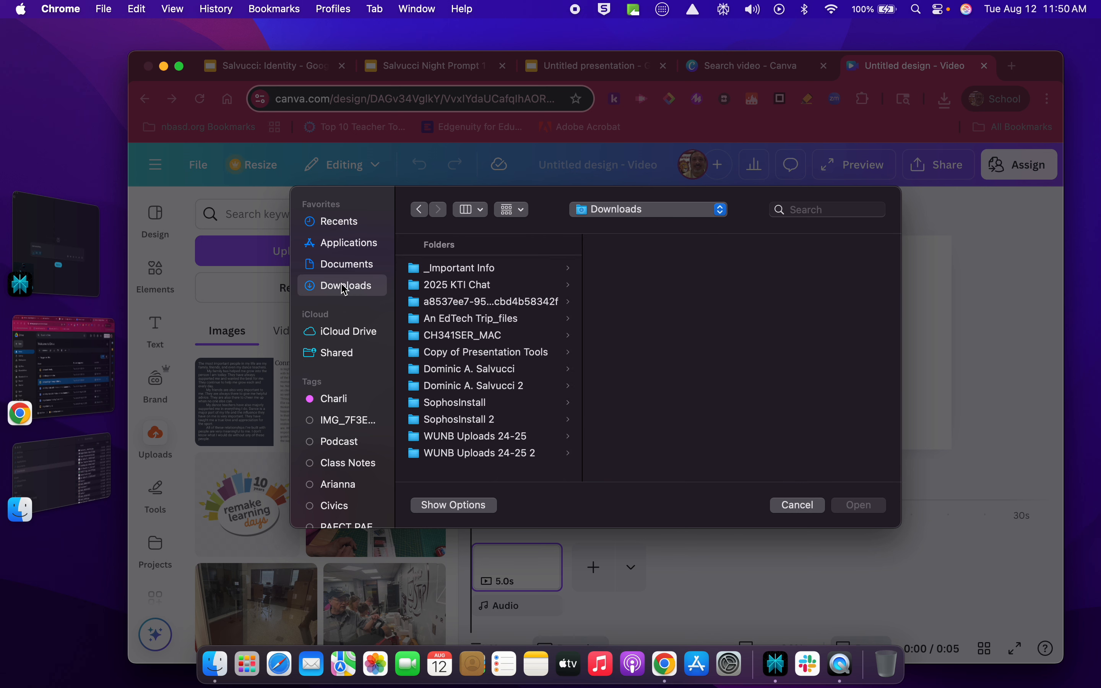
Upload the Identity JPEG showing the puppy slide from Downloads and place it on the blank video page.
scroll(475, 358, down, 15)
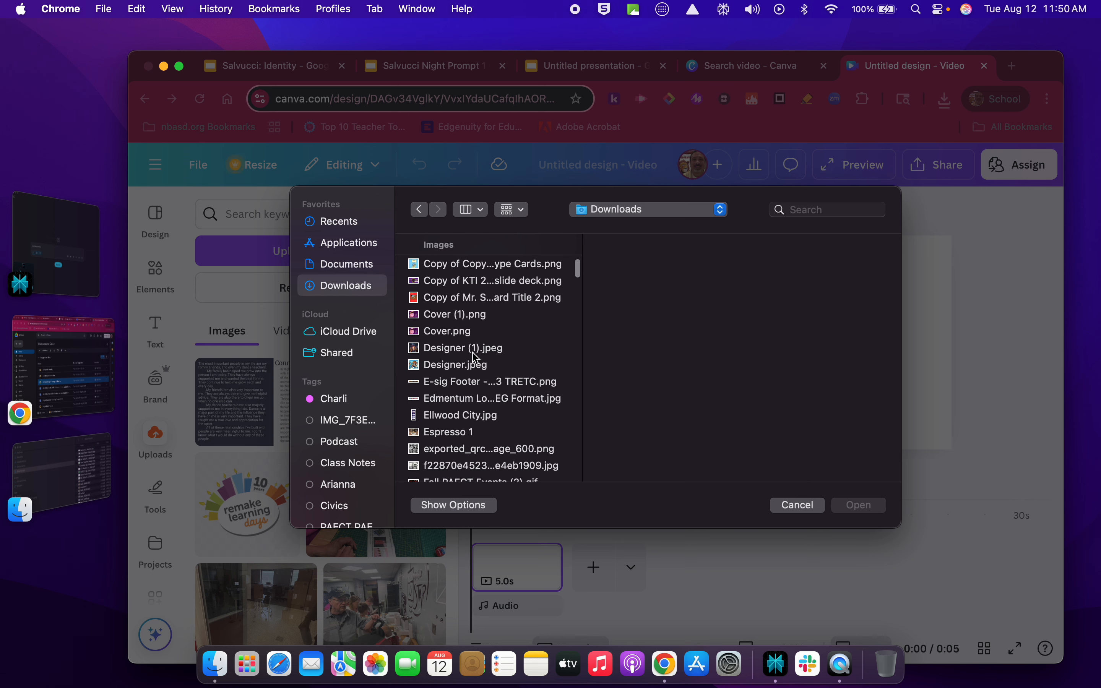
scroll(475, 358, down, 15)
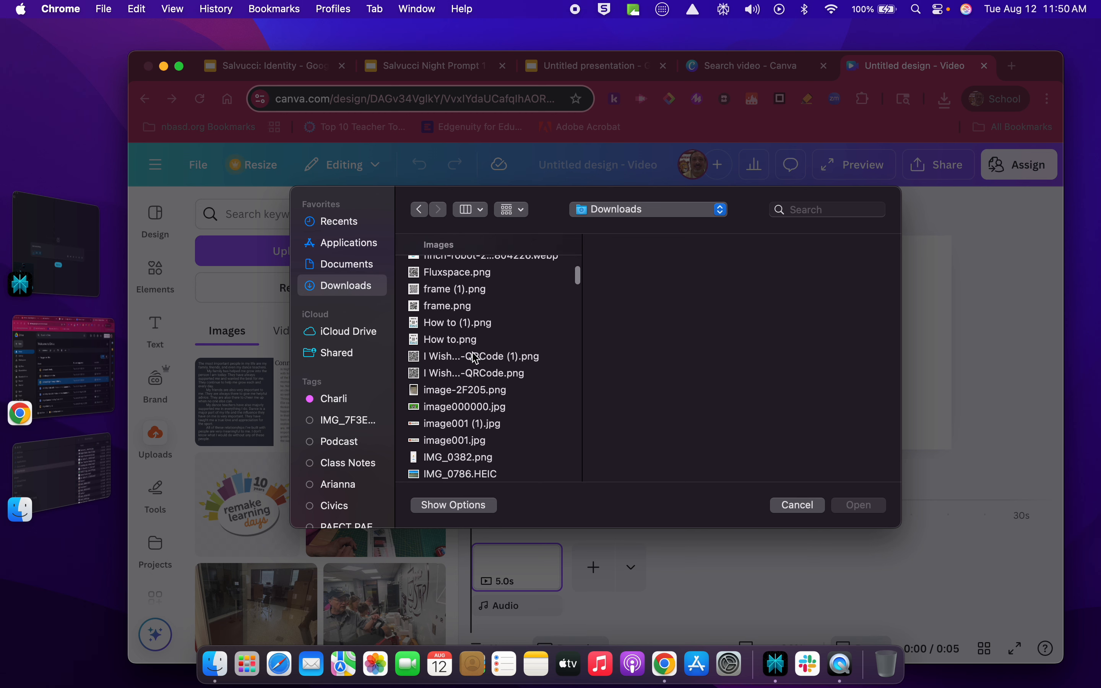
scroll(476, 358, down, 15)
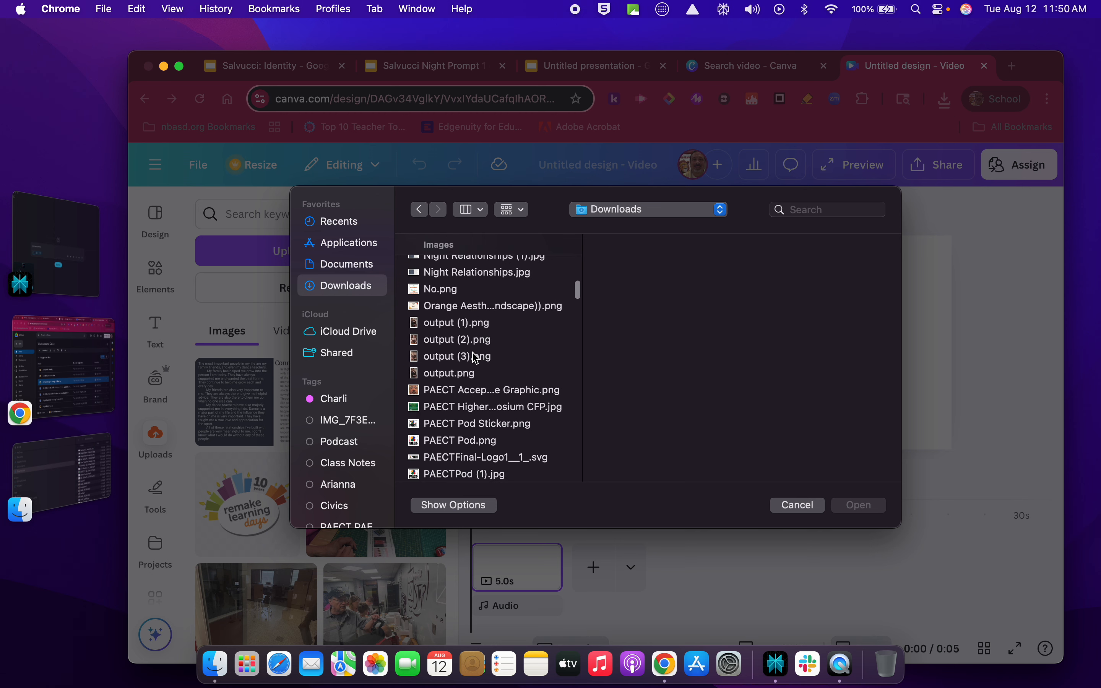
scroll(476, 358, down, 3)
scroll(475, 358, up, 5)
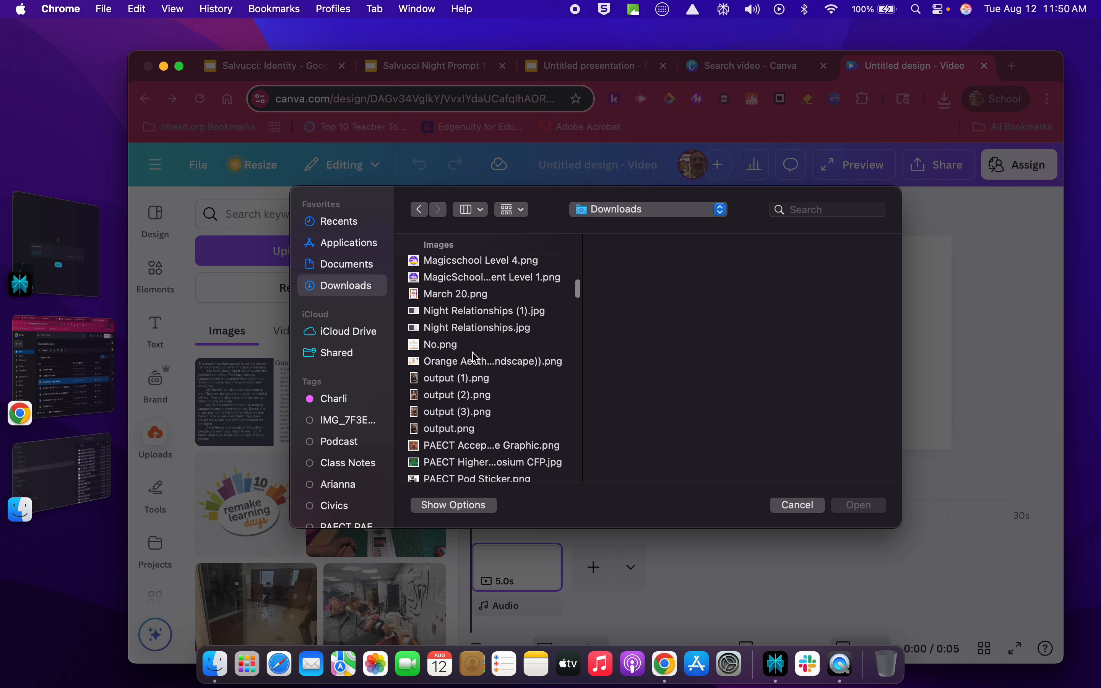
scroll(476, 358, down, 7)
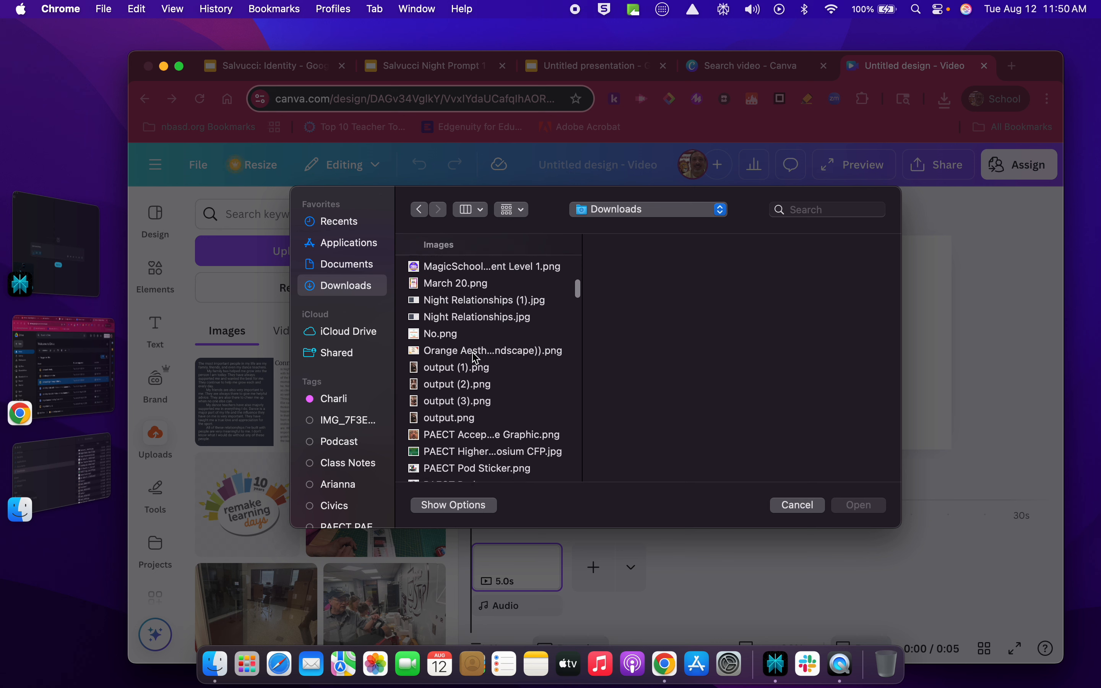
scroll(475, 358, down, 20)
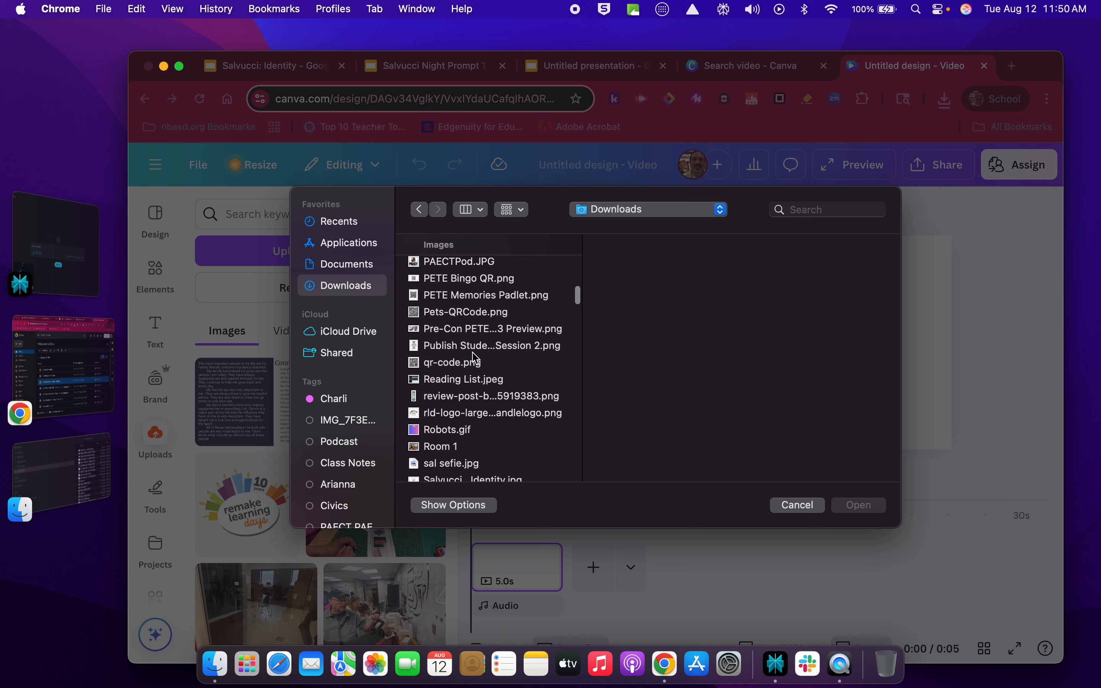
scroll(475, 359, down, 3)
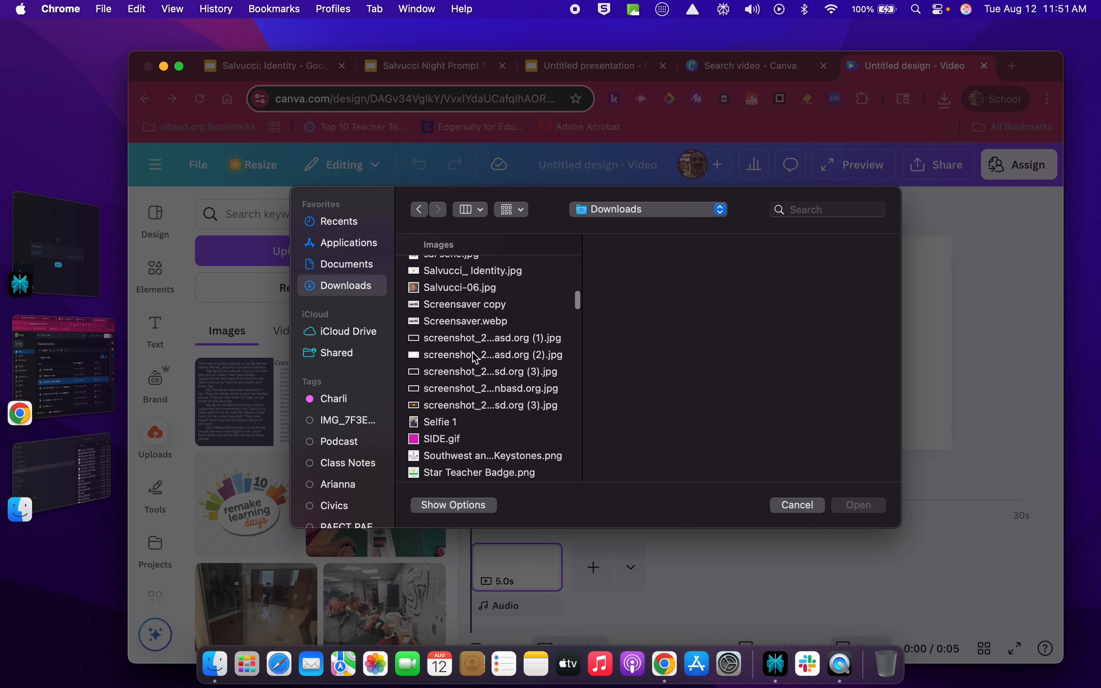
scroll(476, 358, up, 5)
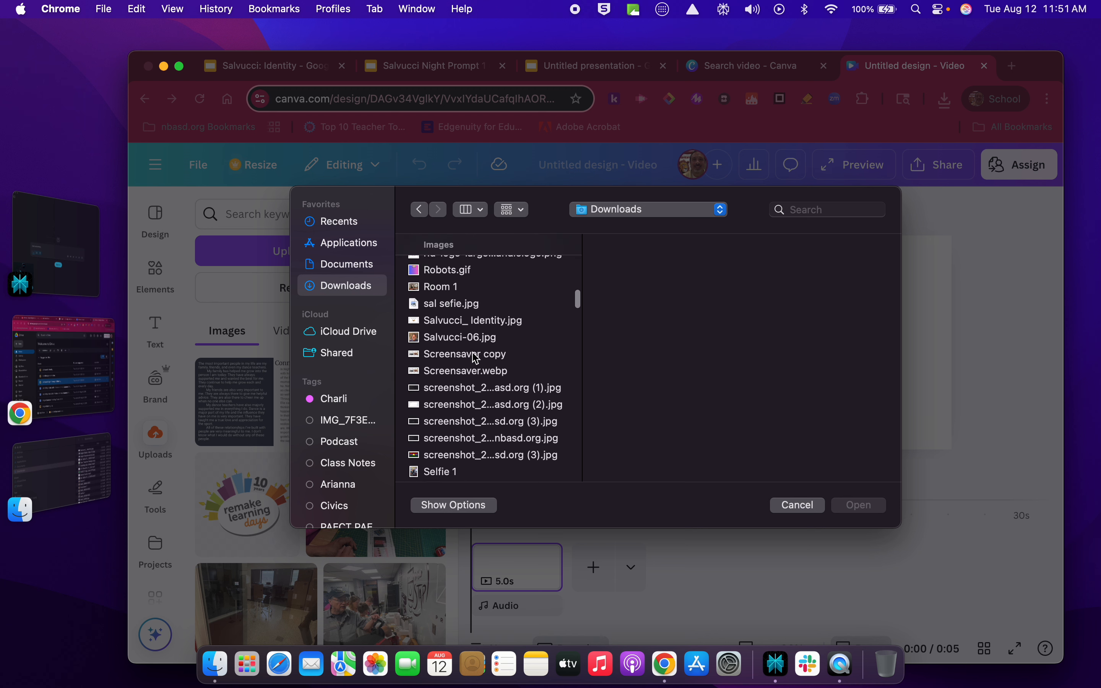
click(449, 332)
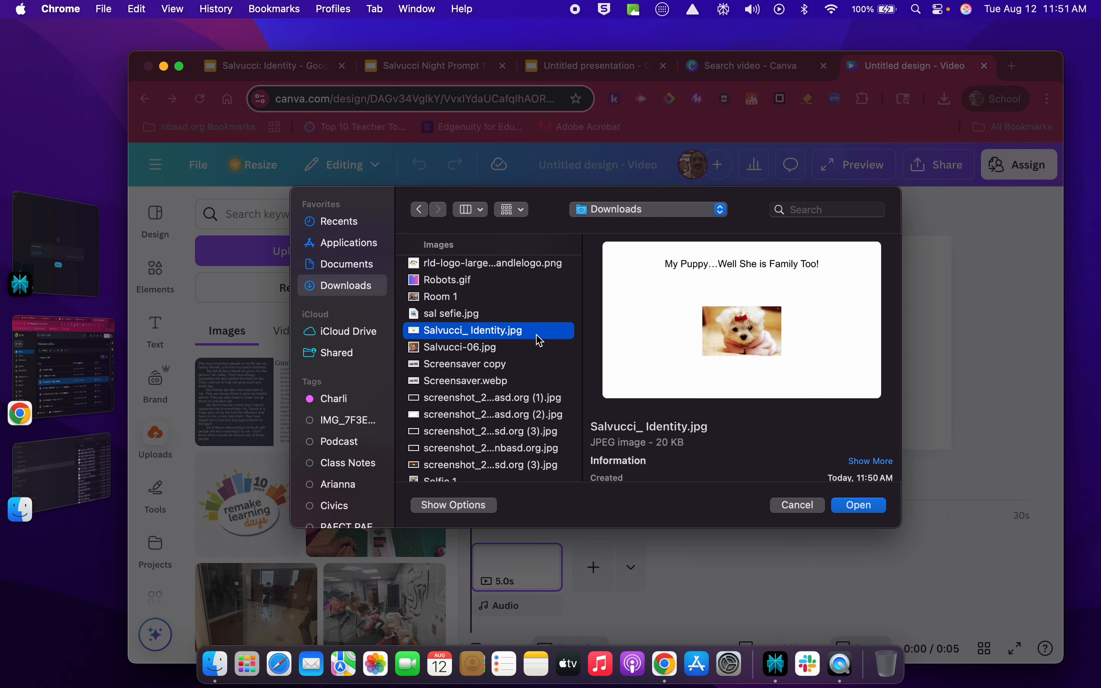
click(863, 513)
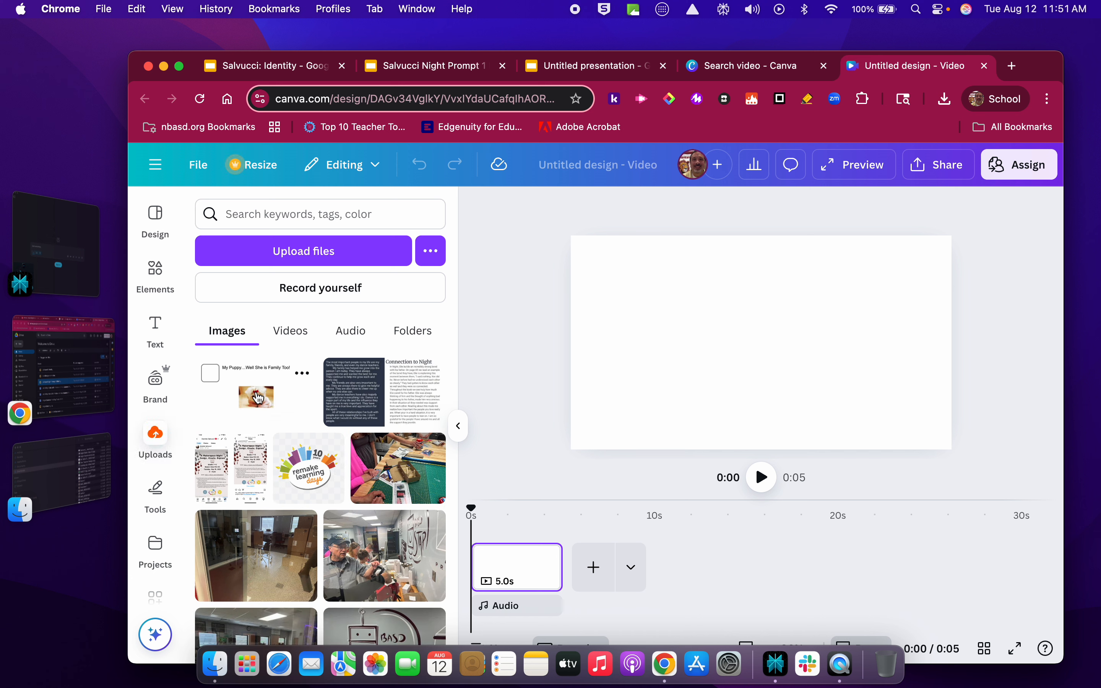
drag(258, 399, 715, 328)
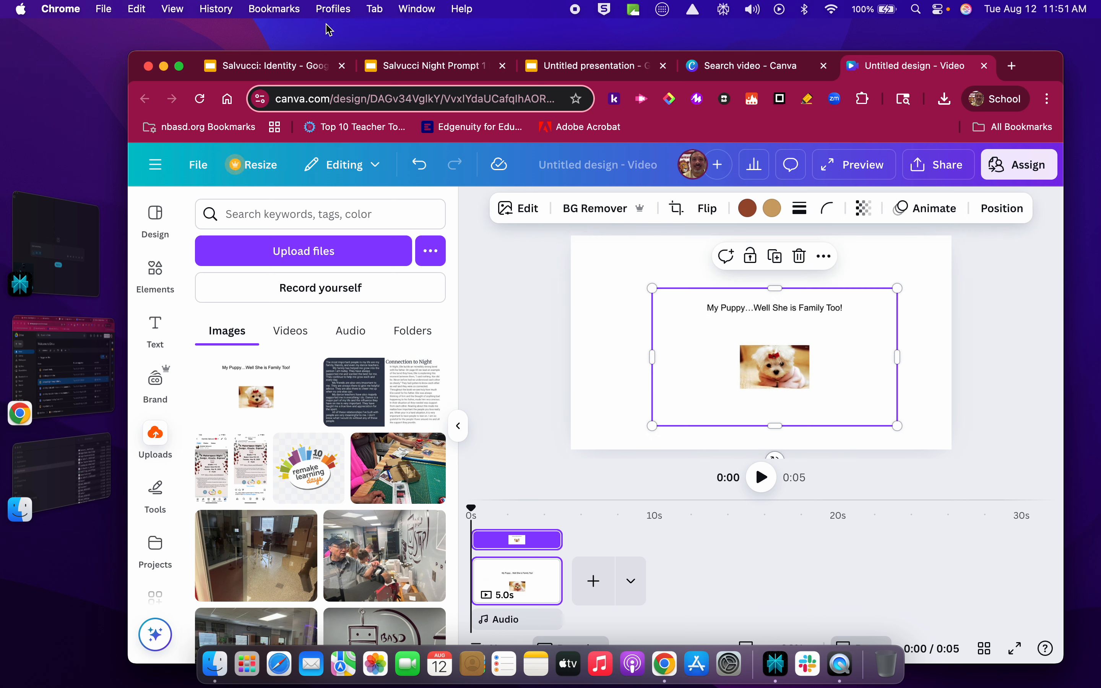
Switch to the Identity presentation in Google Slides that contains the puppy slide.
click(409, 73)
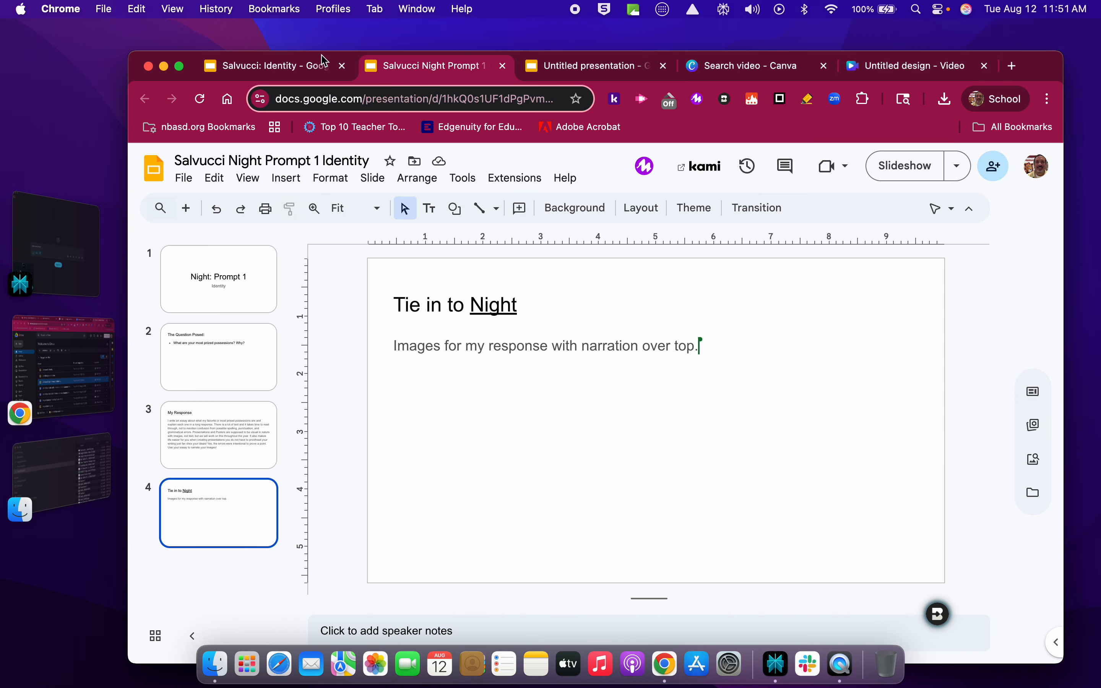
click(275, 68)
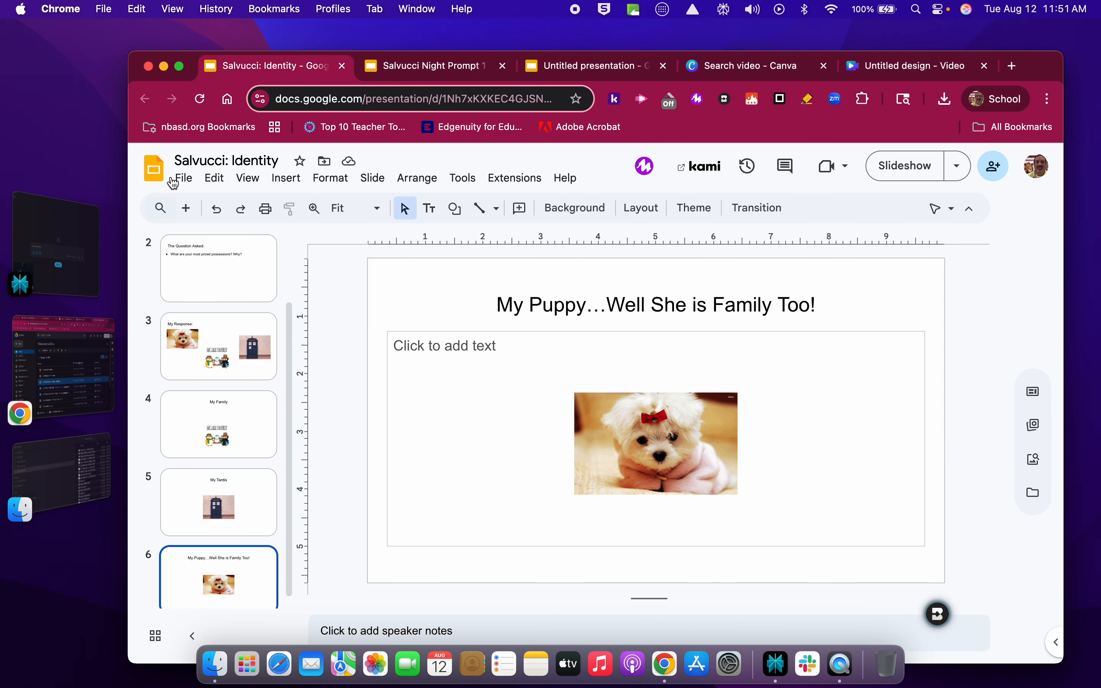
click(183, 179)
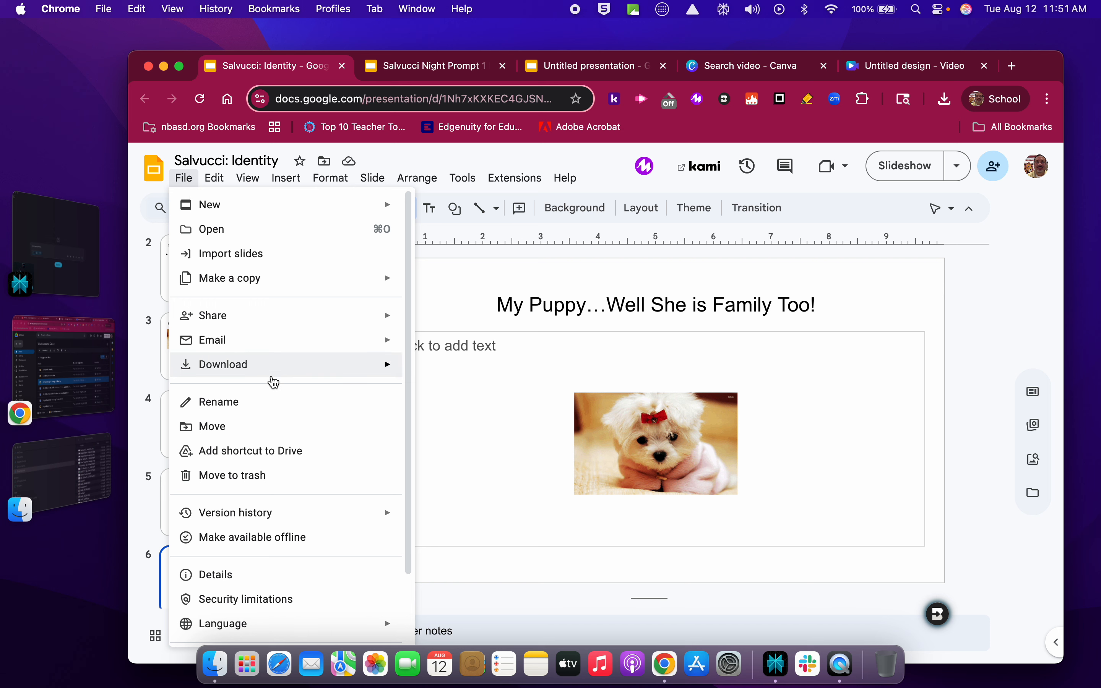
mouse_move(272, 377)
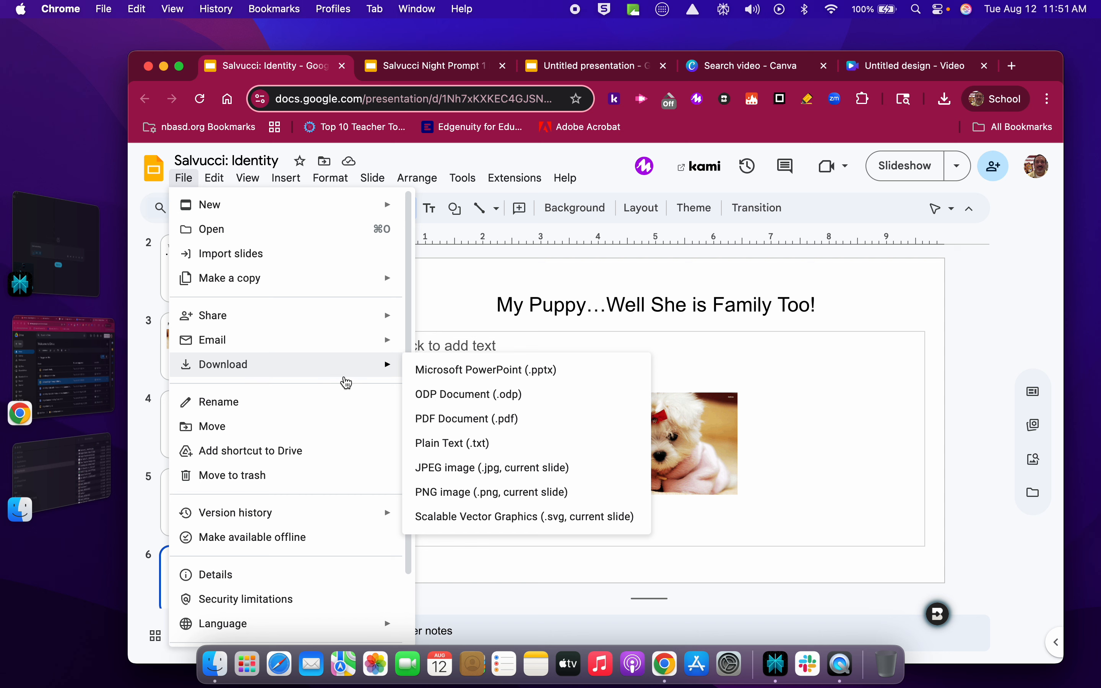
click(565, 177)
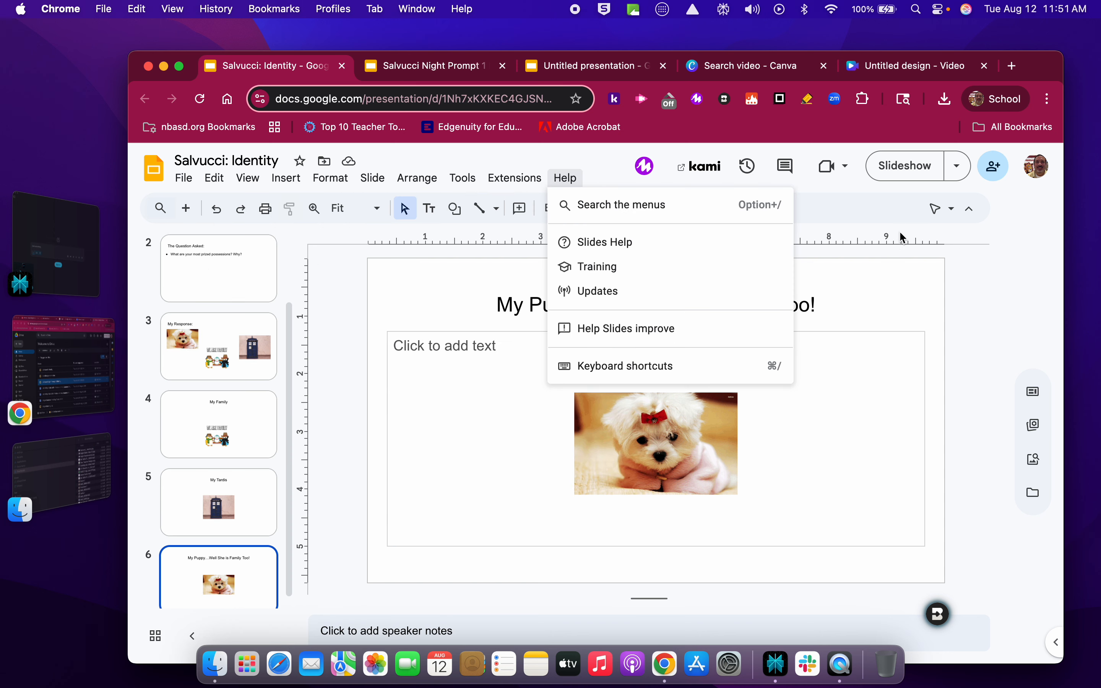
Download slide 3, "My Response:", as a JPEG image.
click(198, 331)
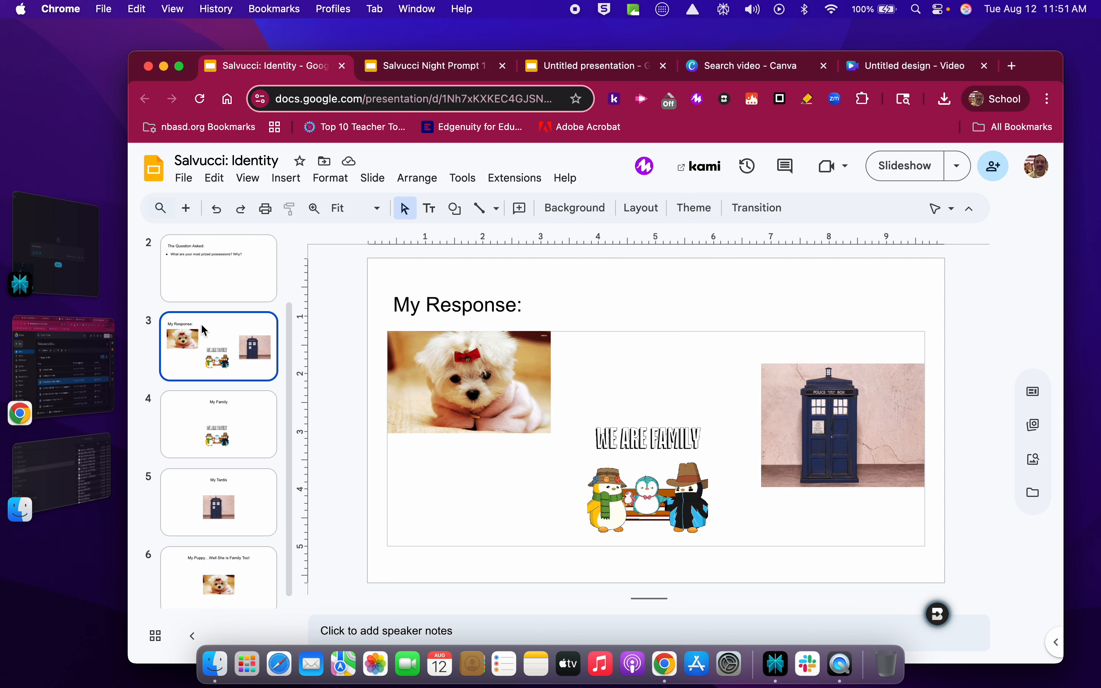
click(184, 177)
mouse_move(223, 366)
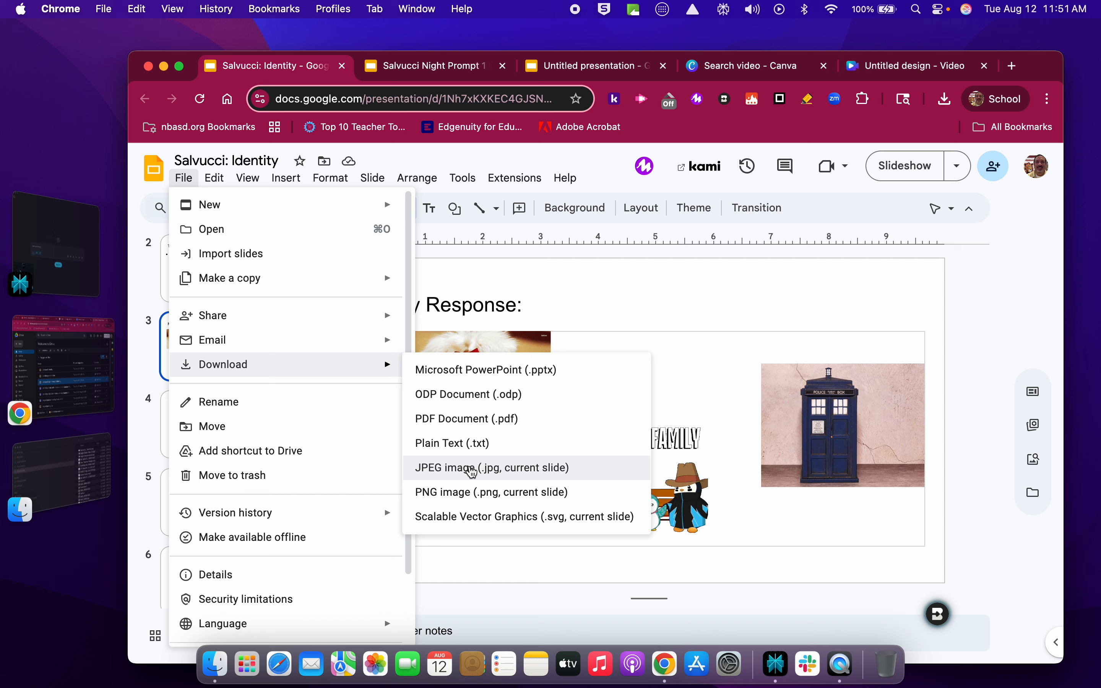
click(472, 469)
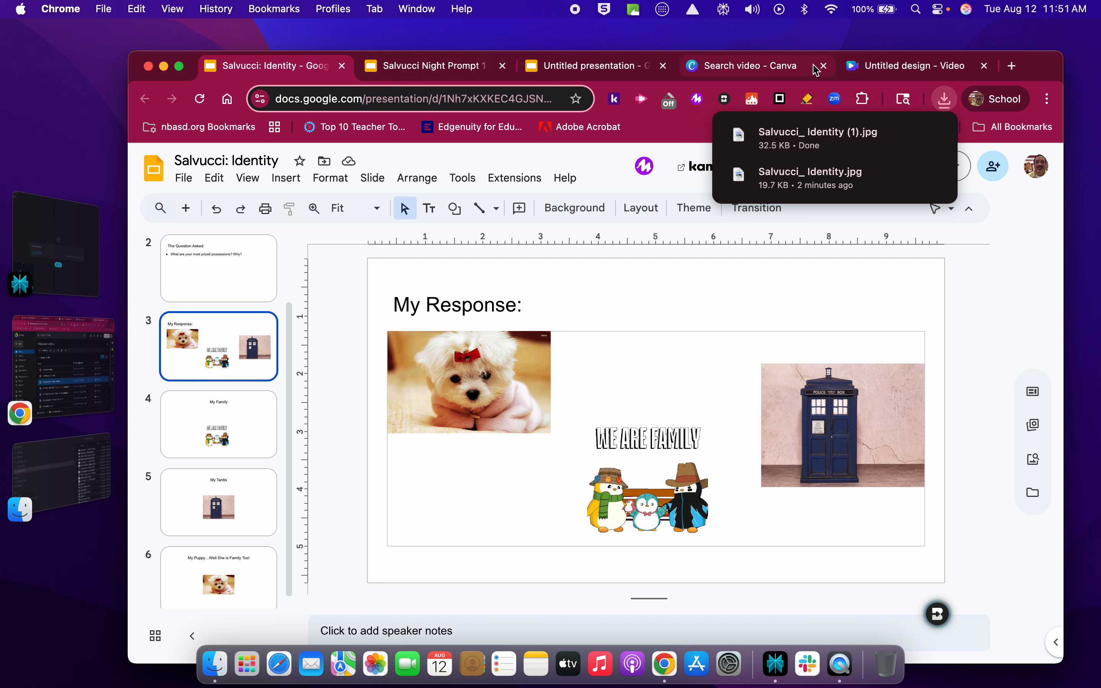
Switch to the Canva video and upload the Identity (1) JPEG showing the "My Response:" slide from the Downloads folder.
click(881, 69)
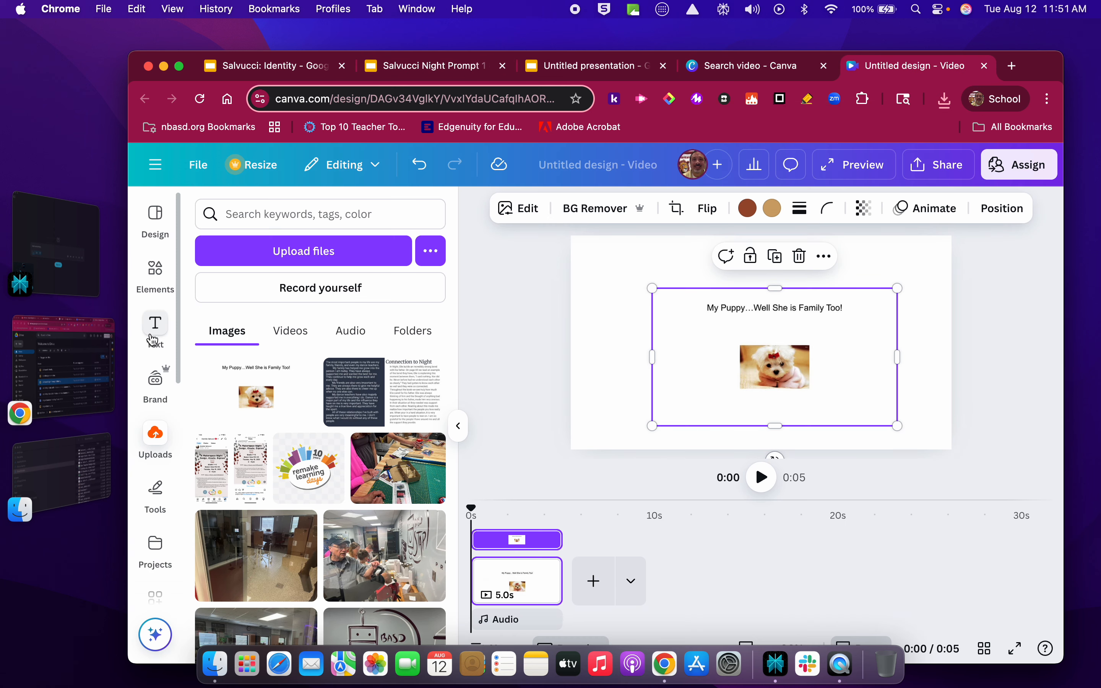
click(155, 437)
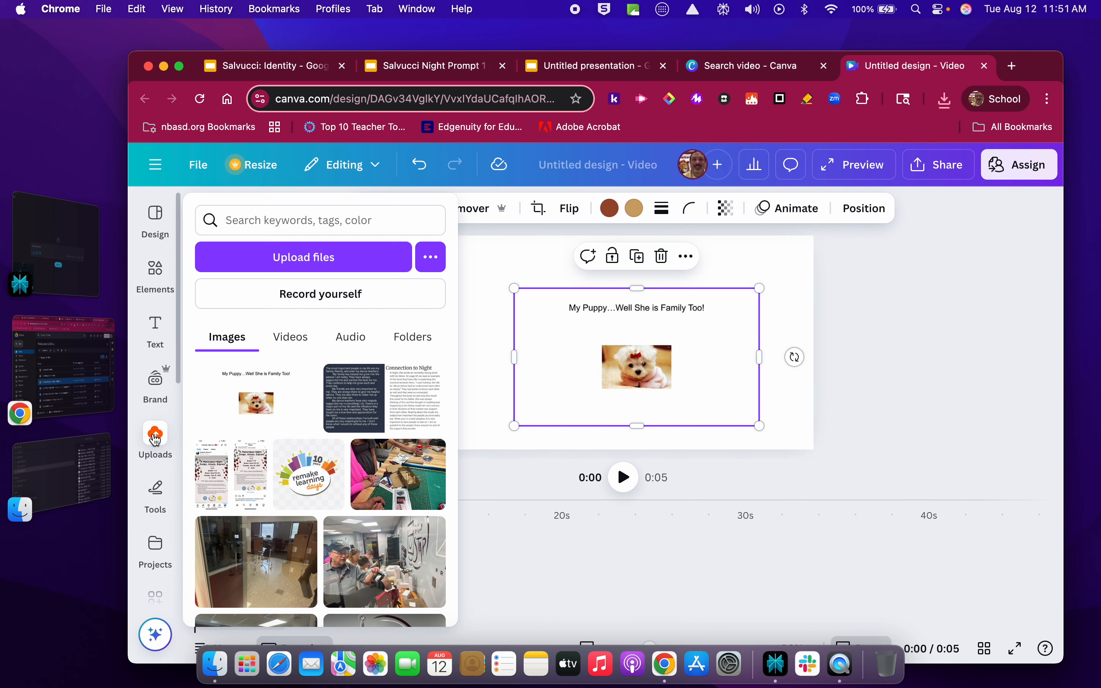
mouse_move(155, 414)
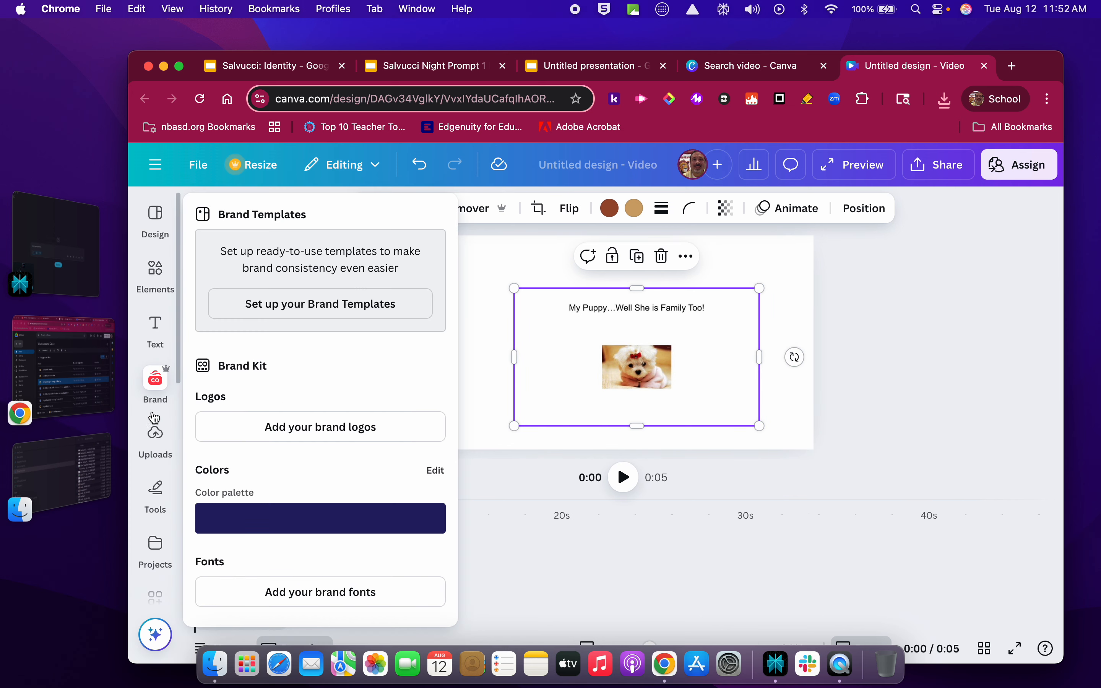
click(155, 435)
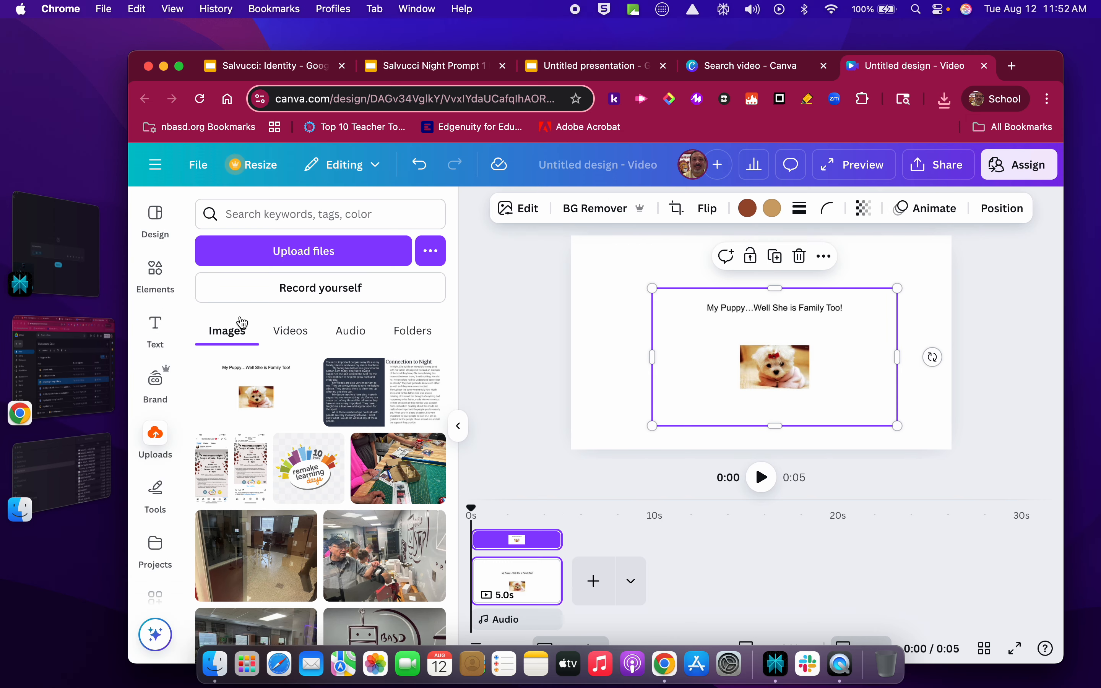
click(296, 254)
scroll(481, 328, down, 20)
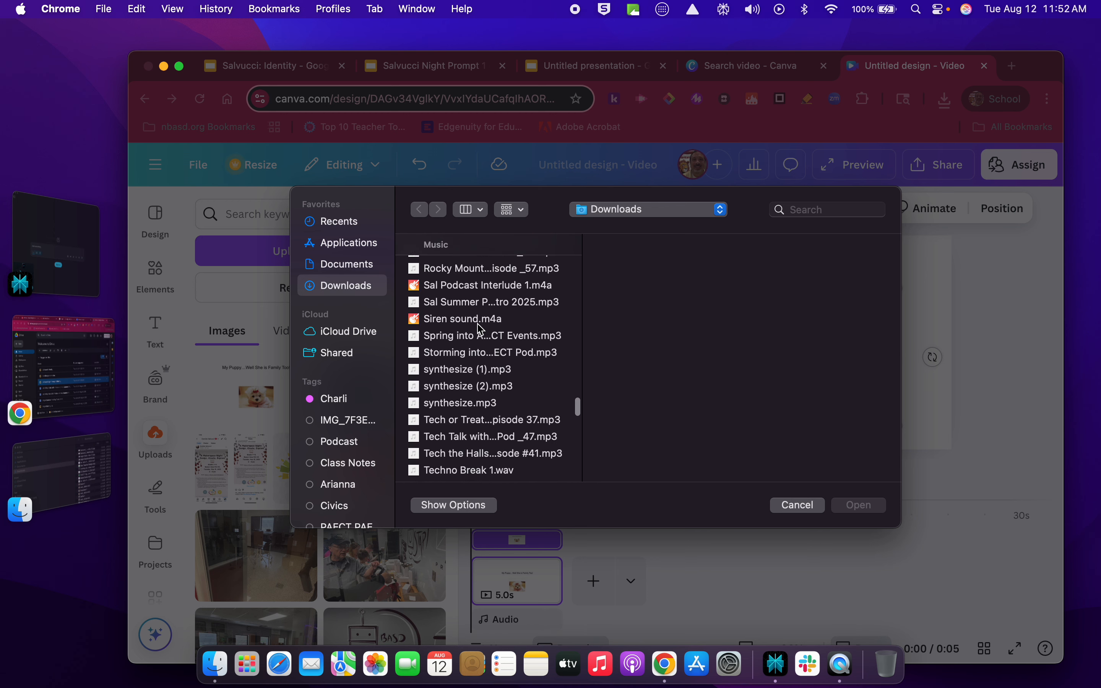
scroll(482, 329, up, 5)
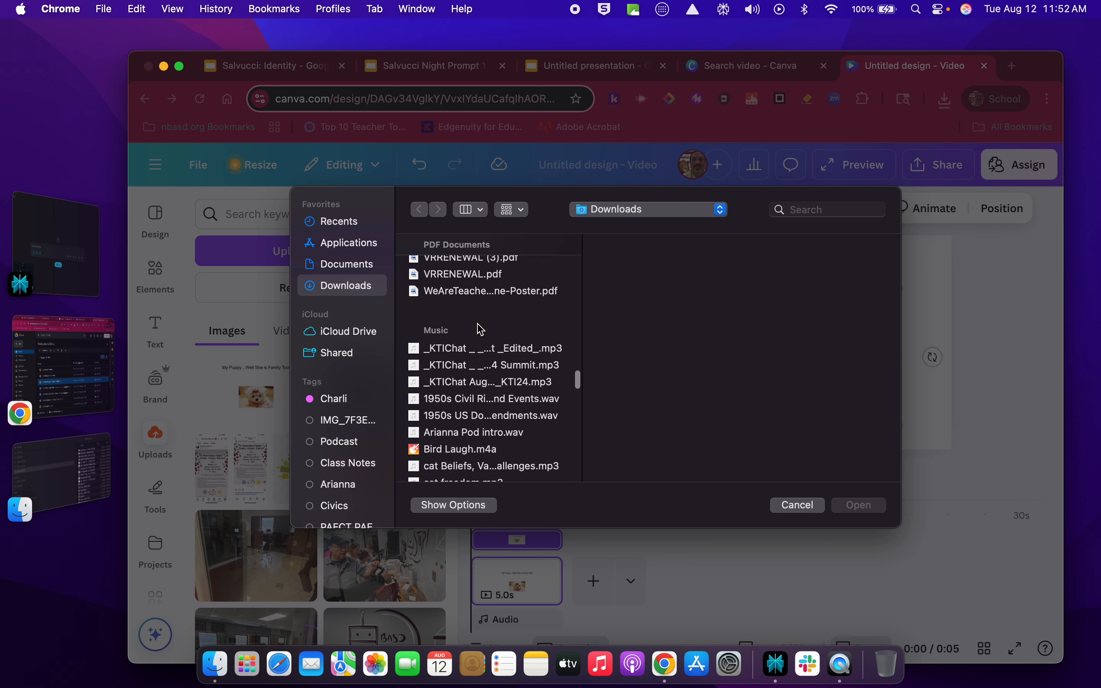
scroll(481, 328, down, 5)
scroll(481, 328, down, 1)
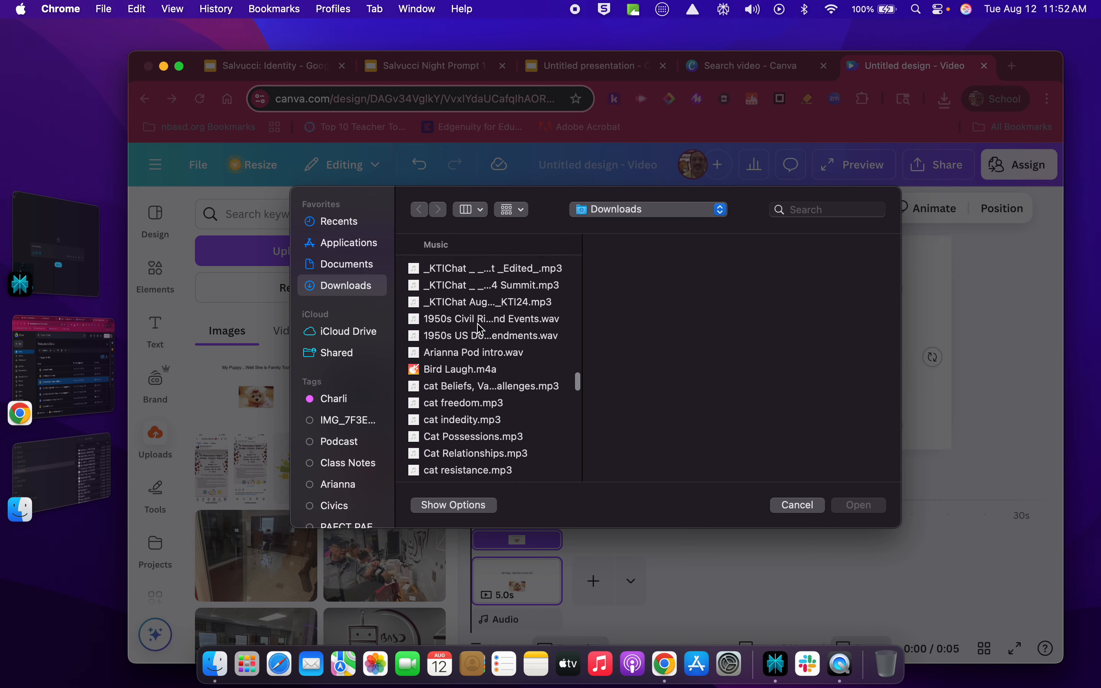
scroll(481, 328, up, 15)
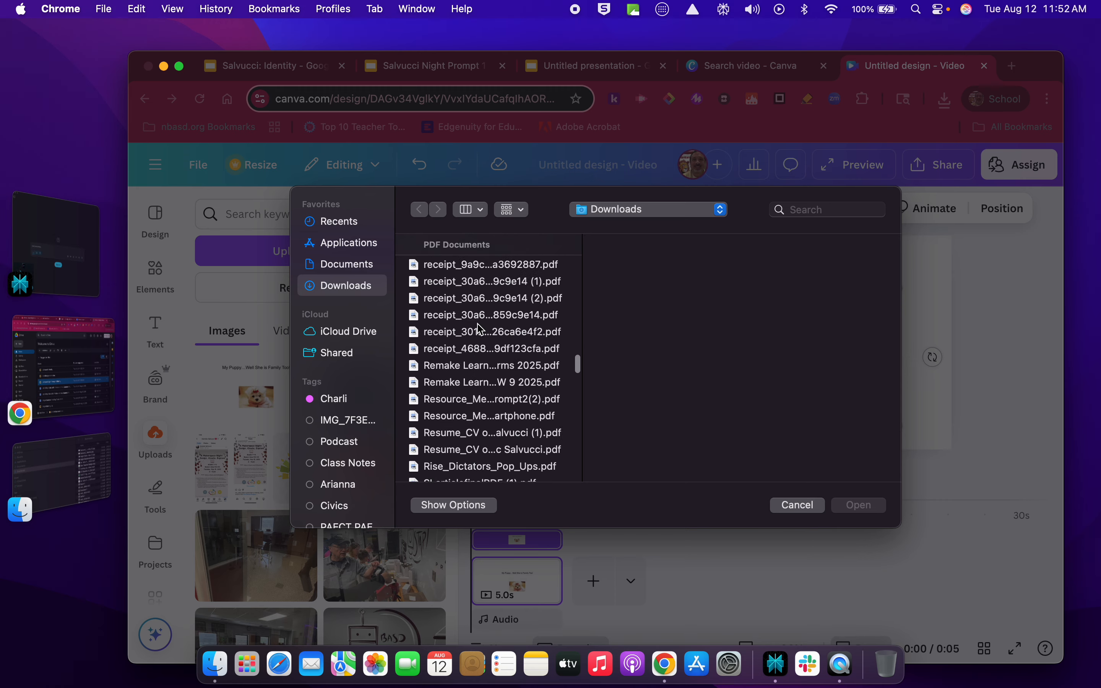
scroll(481, 329, up, 20)
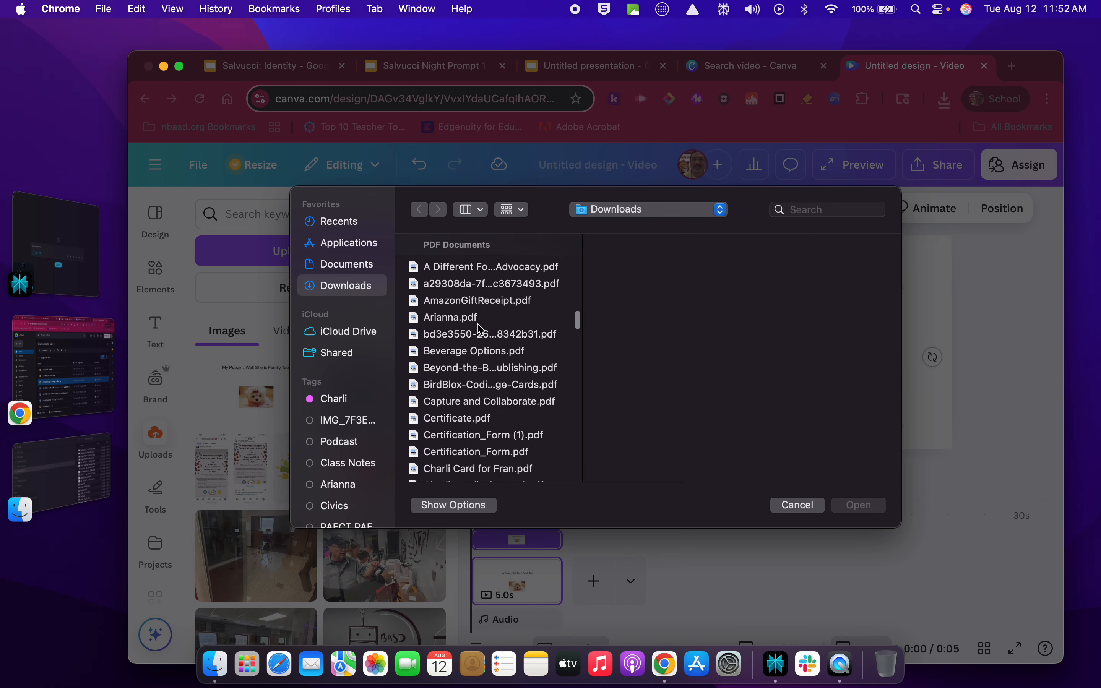
scroll(481, 329, up, 10)
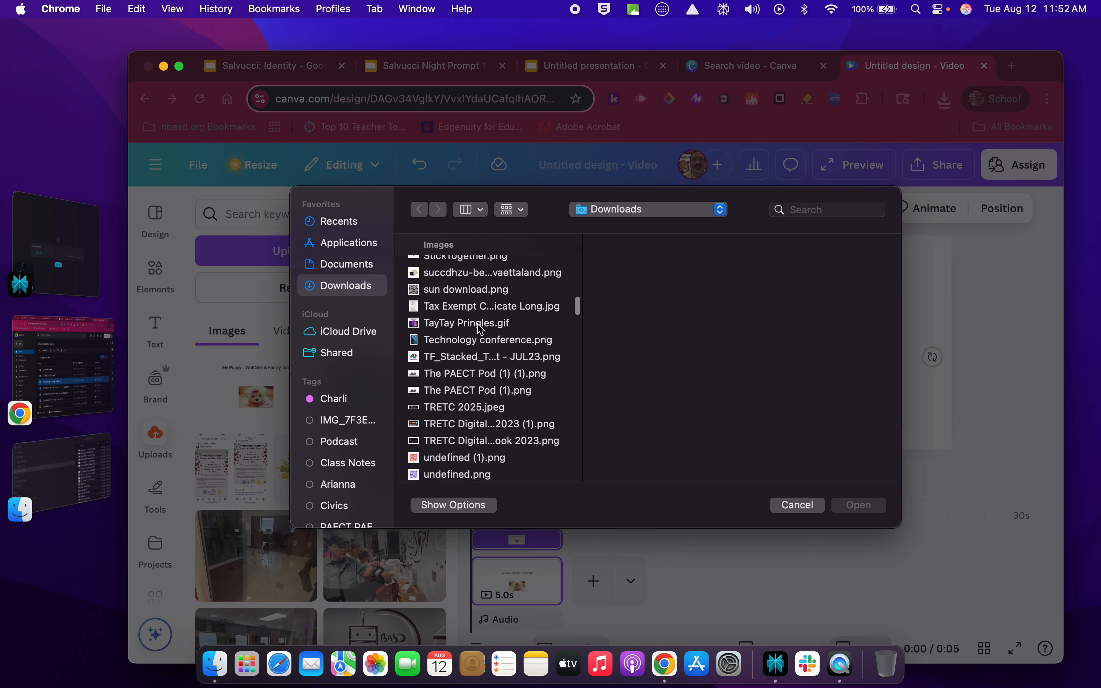
scroll(482, 329, up, 3)
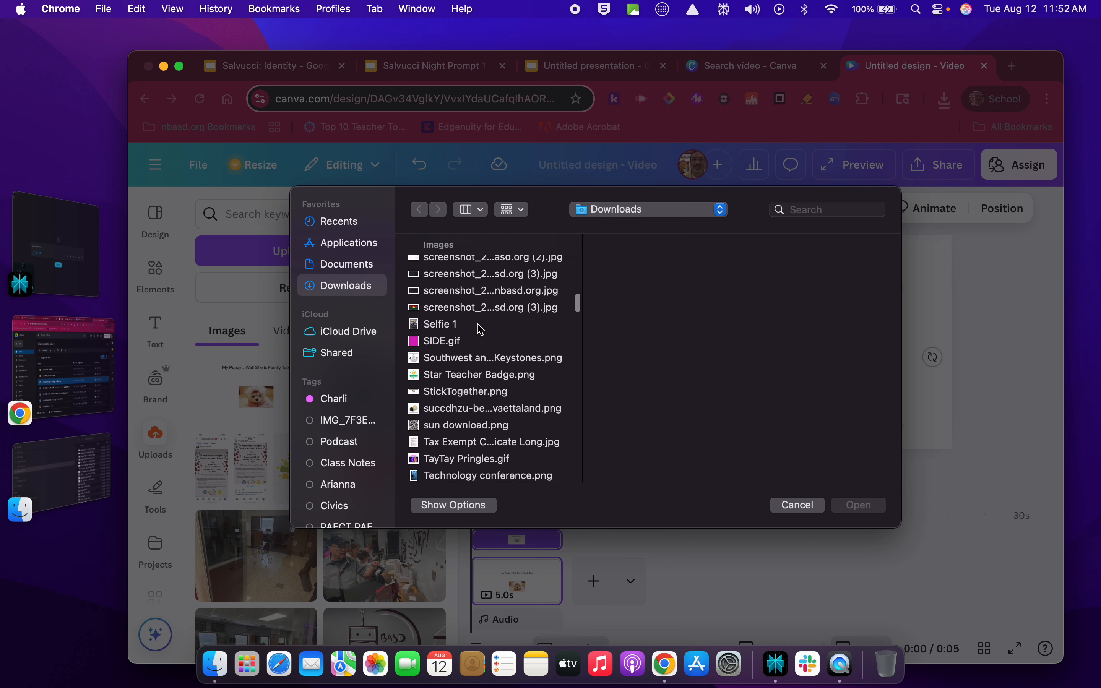
scroll(481, 328, up, 5)
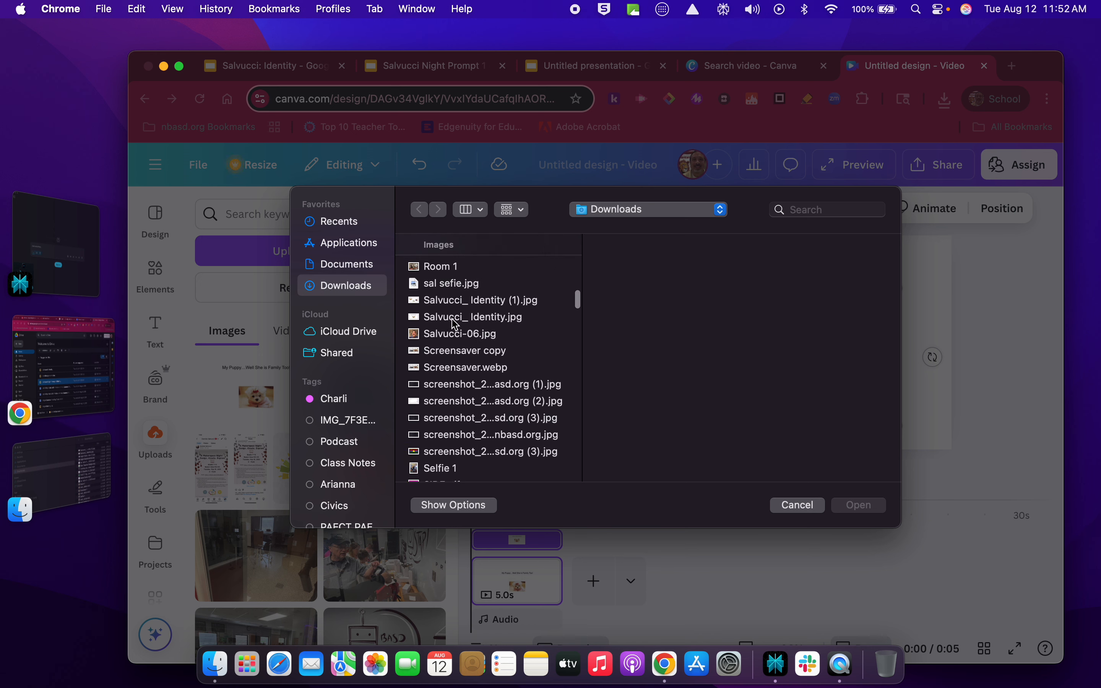
click(458, 303)
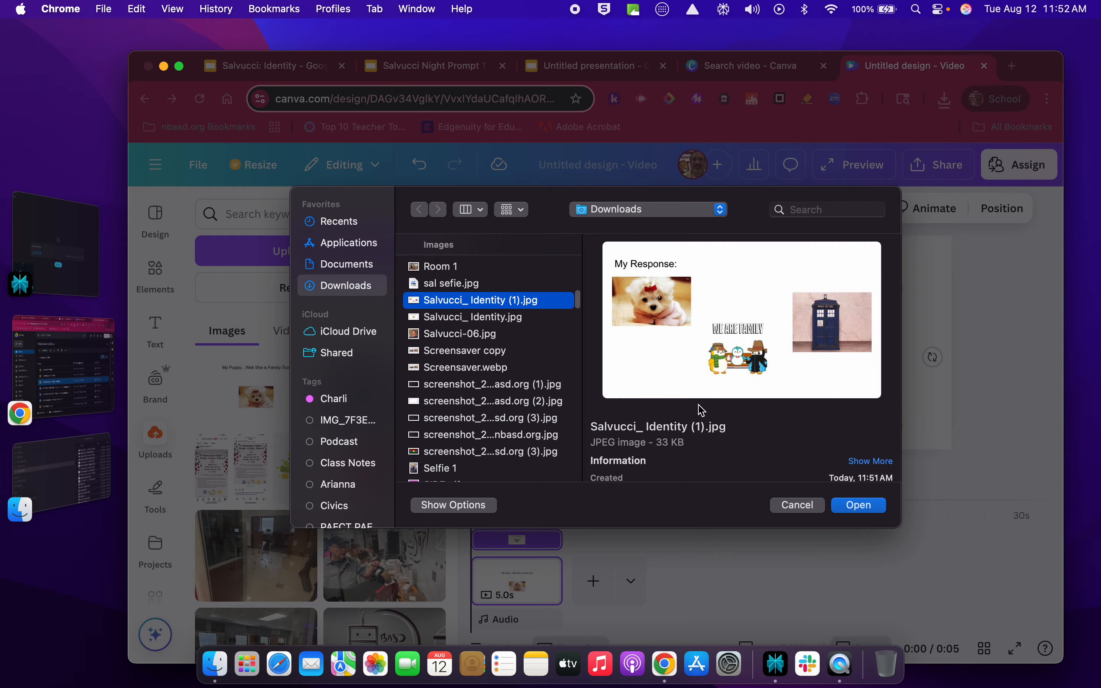
click(859, 506)
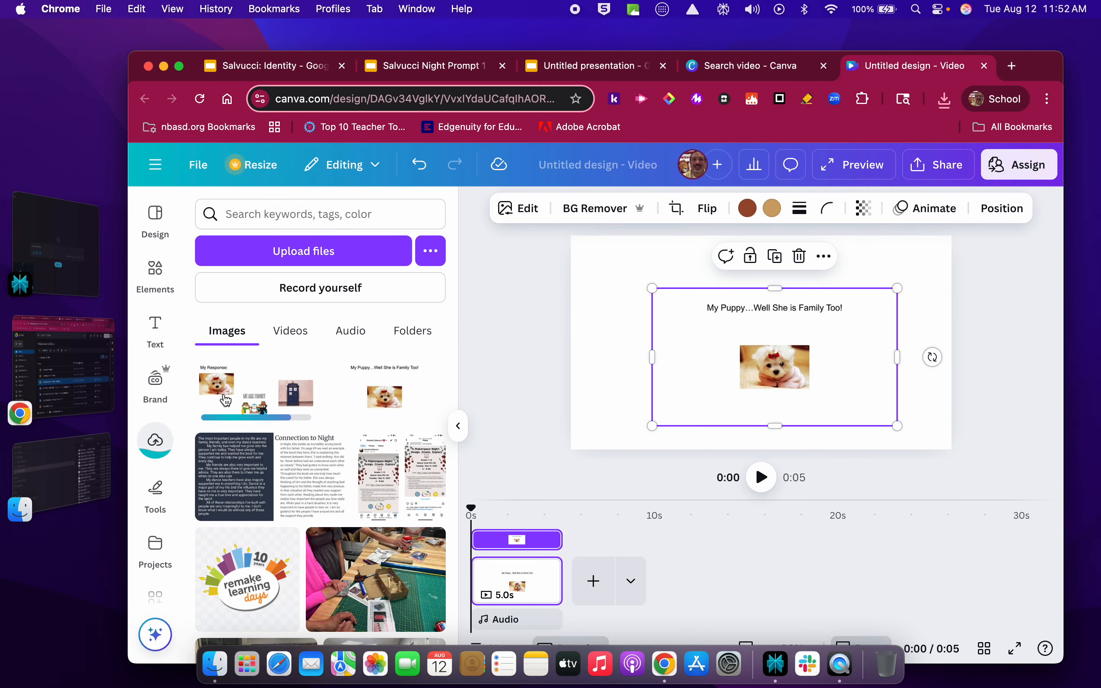
Place the "My Response:" image on a new page ahead of the puppy page, and add a blank page at the start of the video.
click(249, 387)
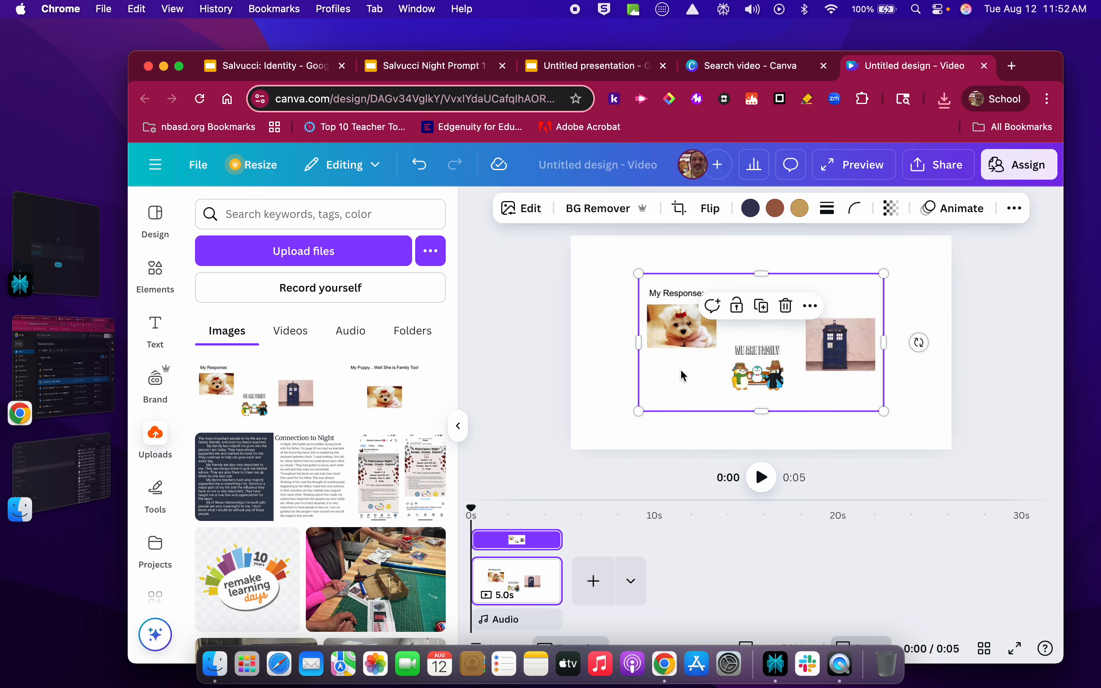
click(418, 163)
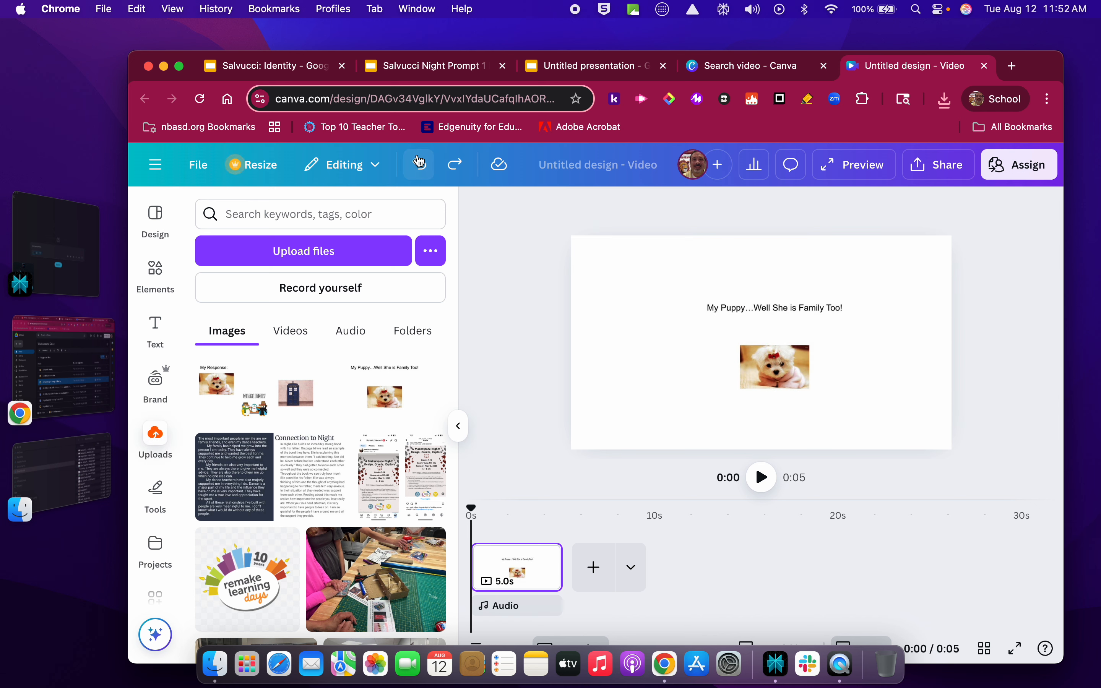
click(592, 566)
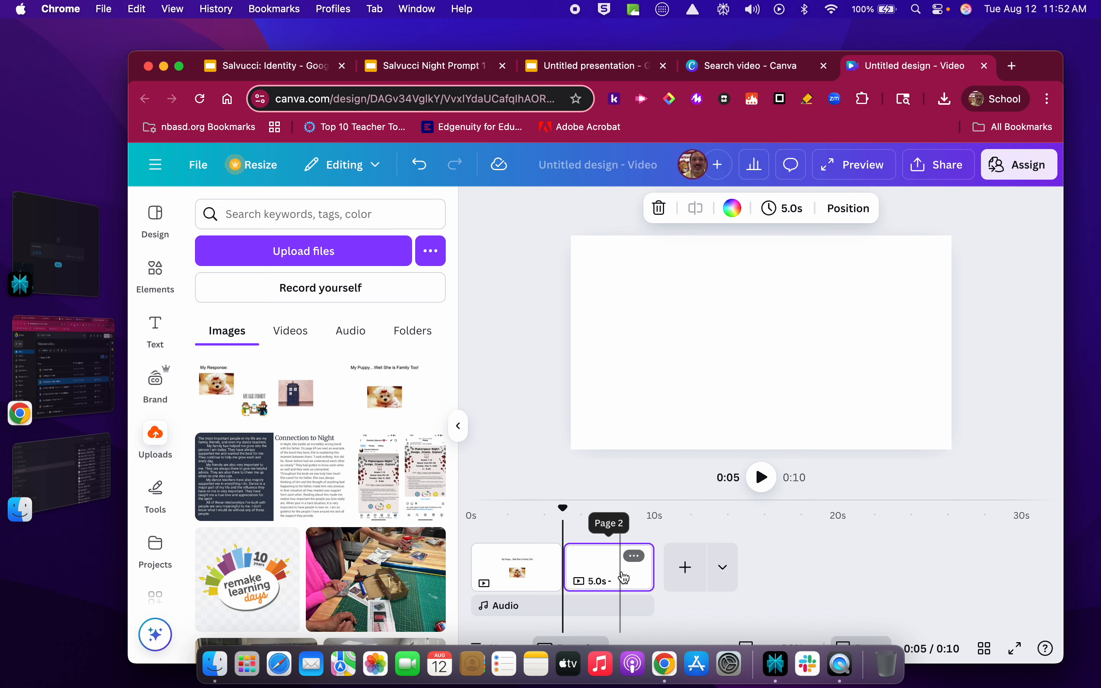
drag(624, 578, 494, 571)
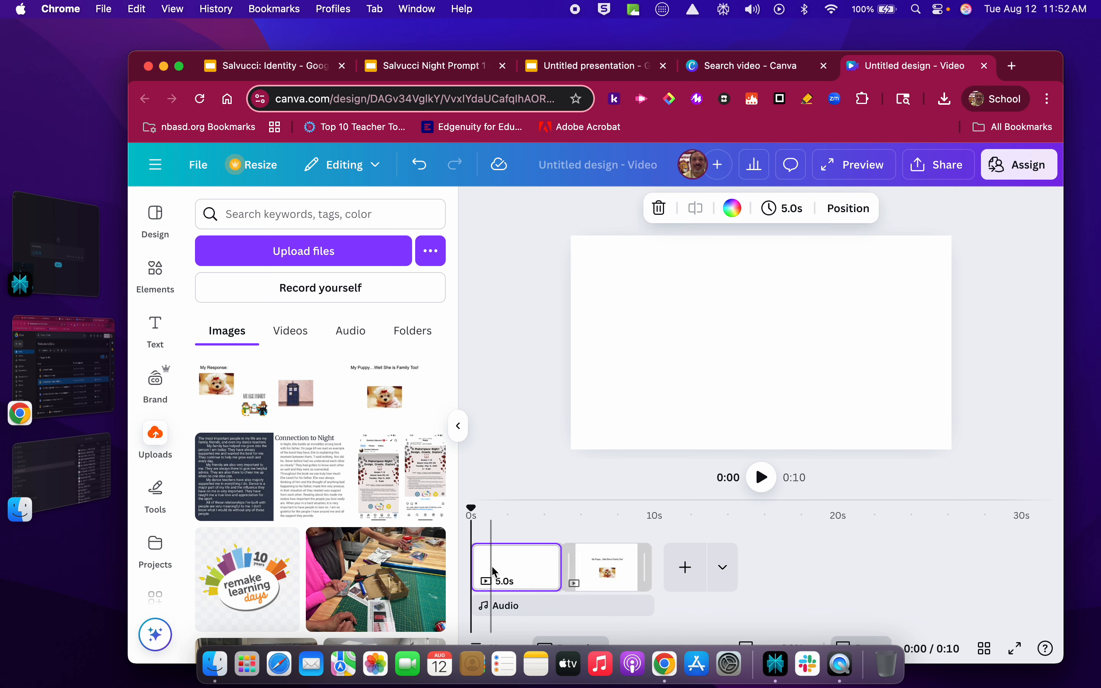
click(245, 364)
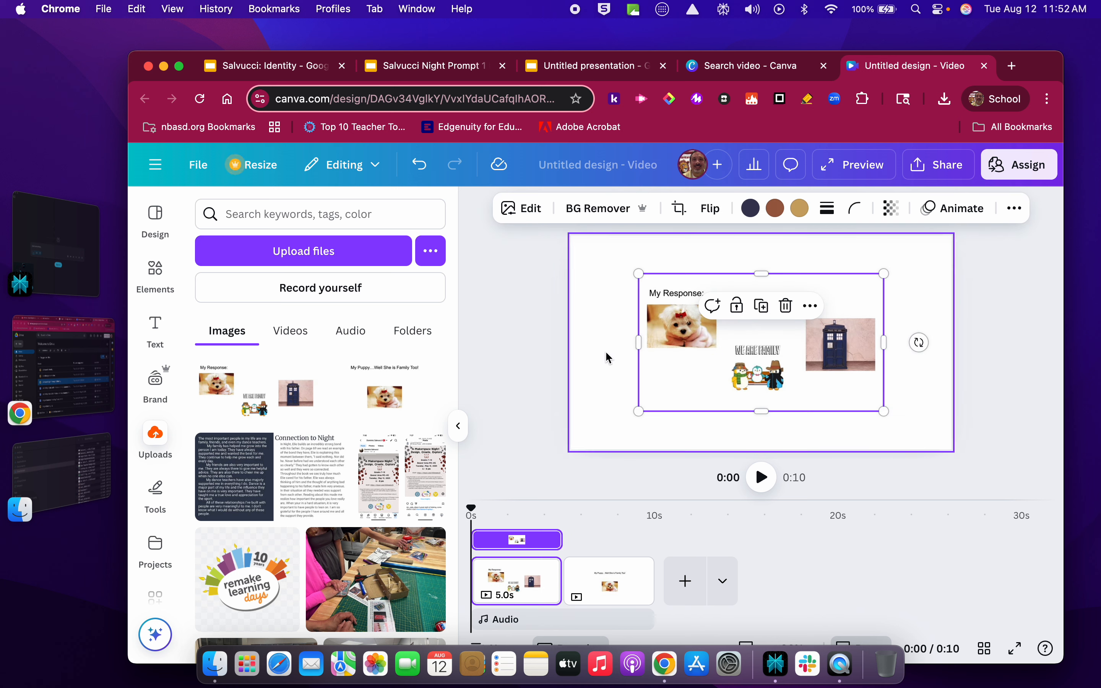
click(685, 581)
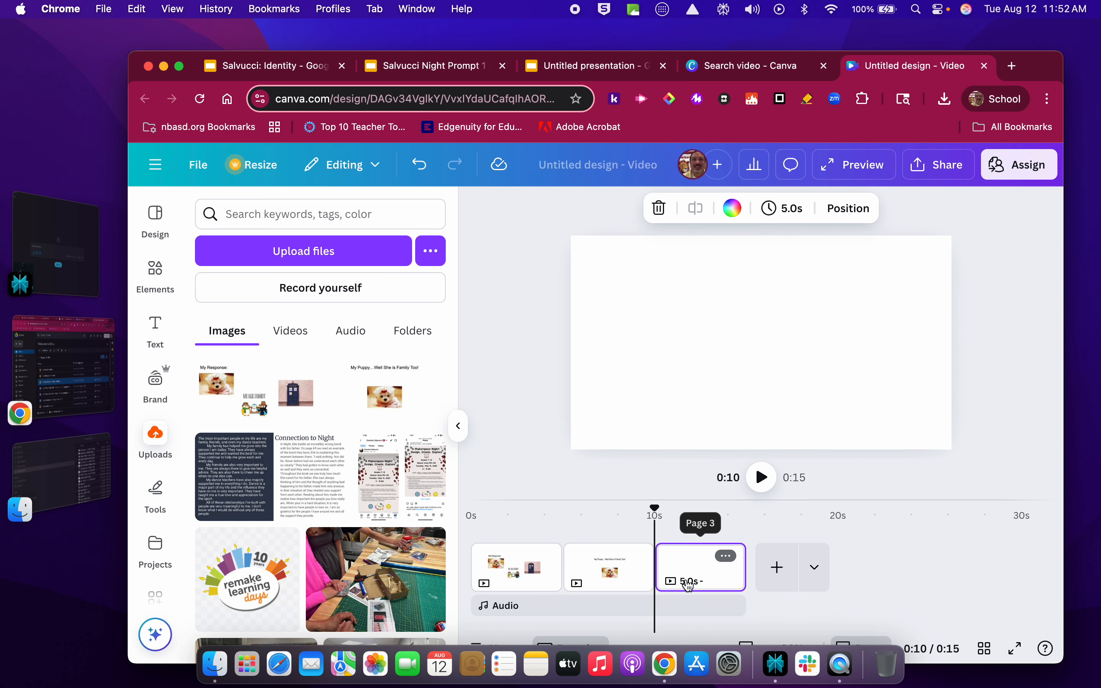
drag(709, 573, 476, 574)
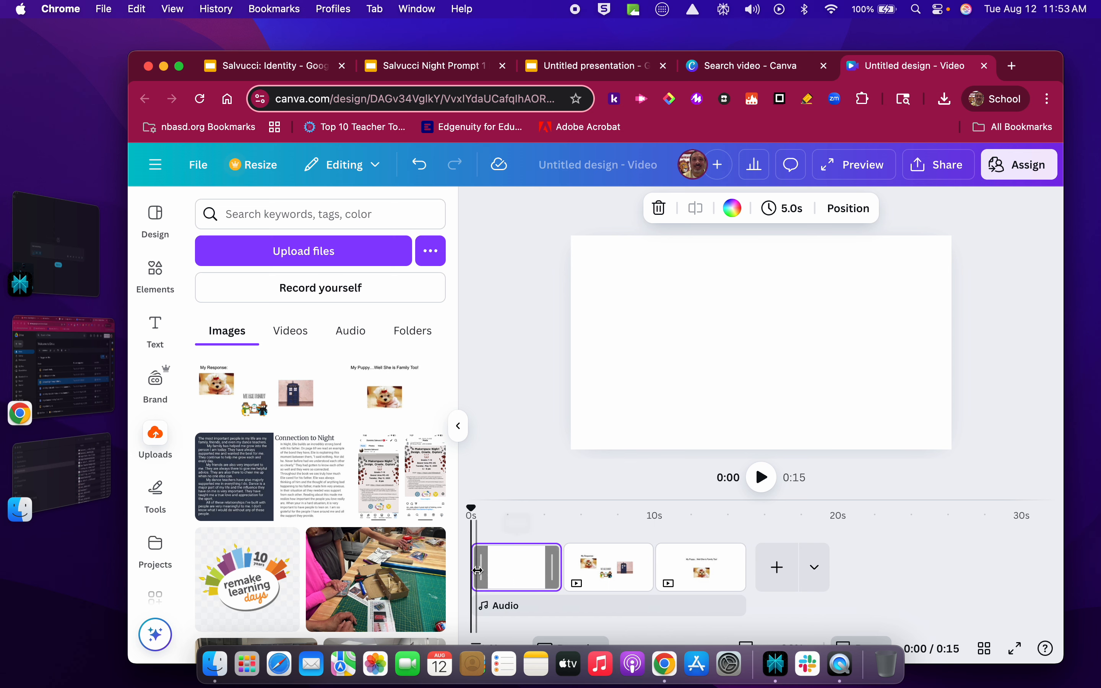
Review the opening title slide of the Identity presentation in Google Slides, and return to the Canva video.
click(259, 68)
click(212, 264)
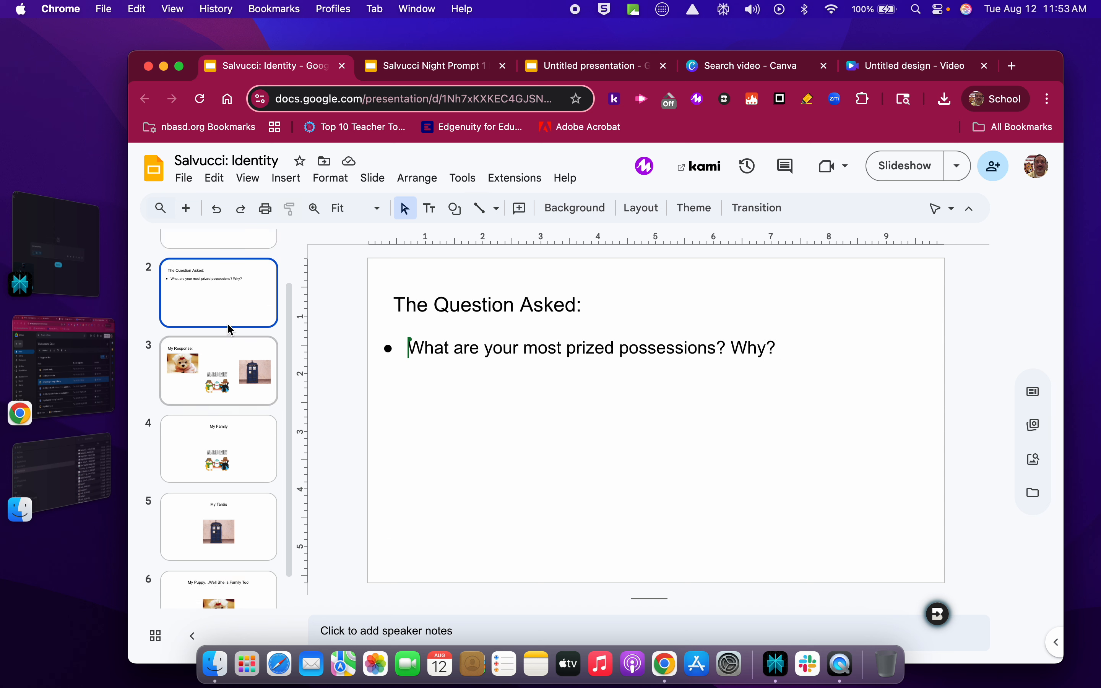
scroll(227, 322, up, 2)
click(211, 259)
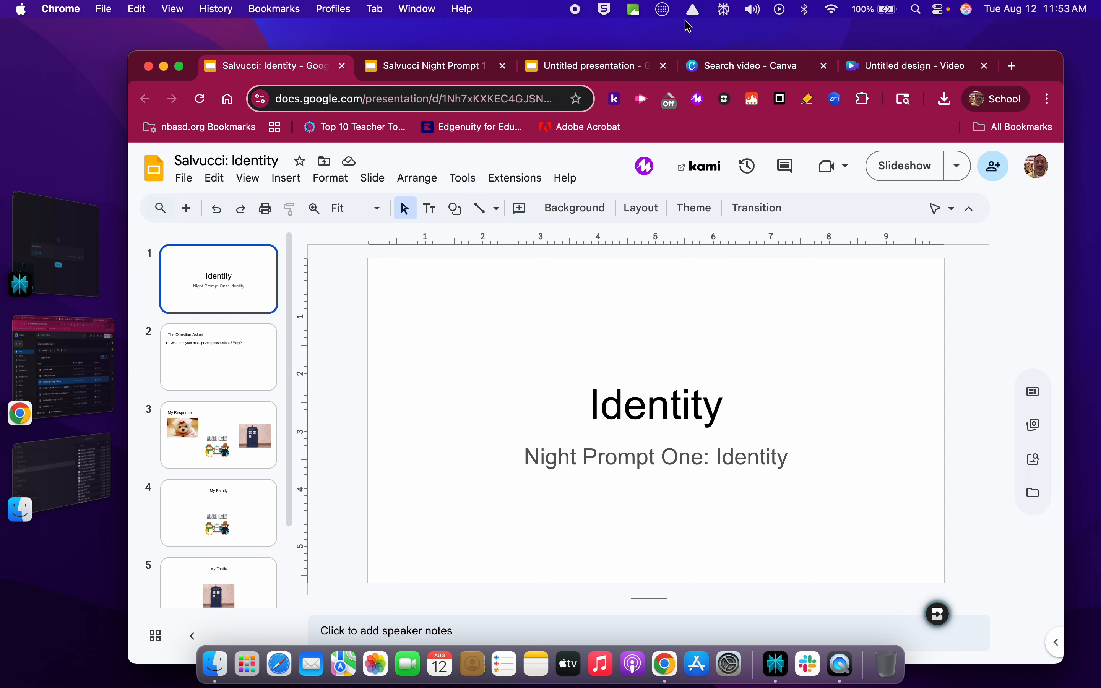
click(900, 68)
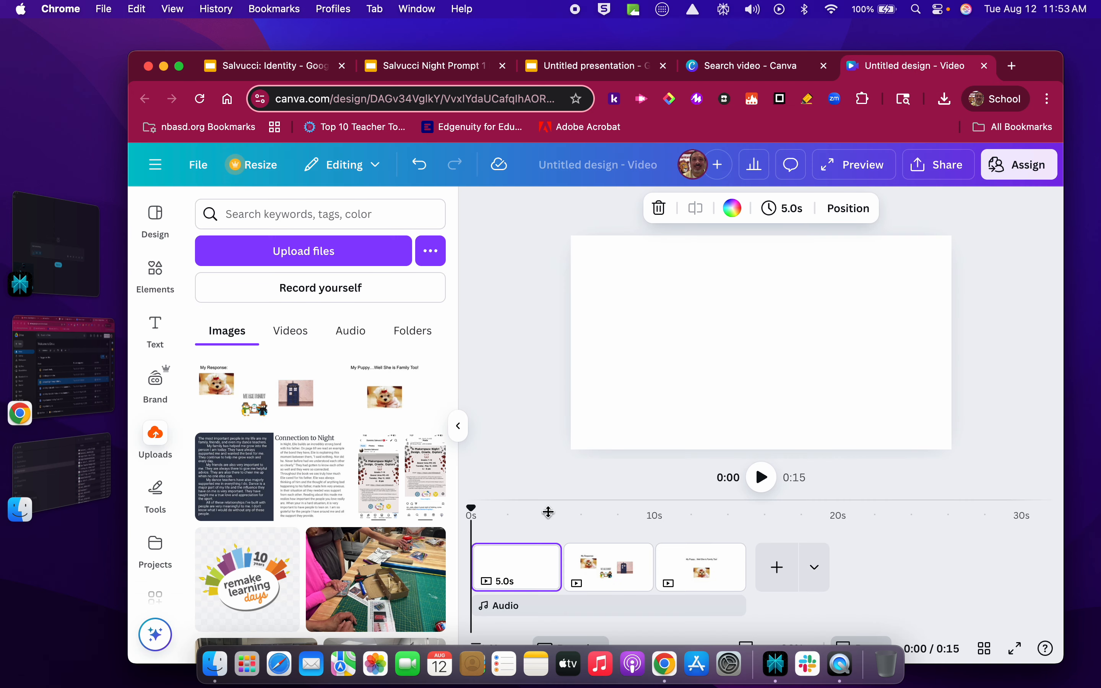
Add the recently used "Business Model" font combination to the blank first page.
click(155, 324)
scroll(283, 434, down, 5)
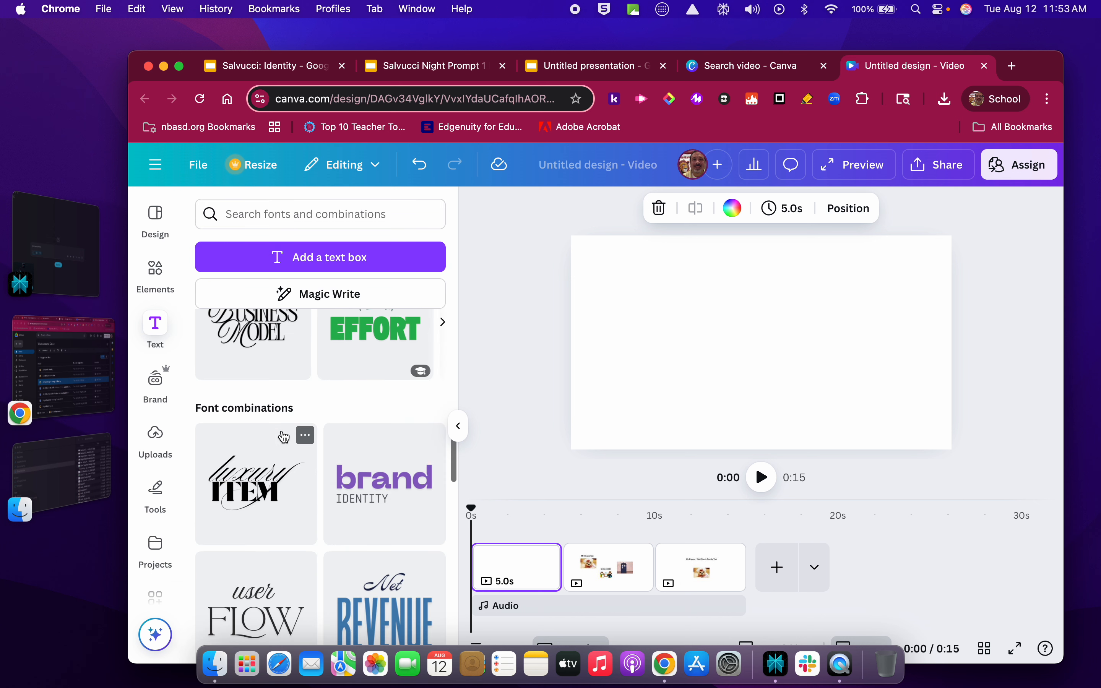
scroll(284, 437, down, 2)
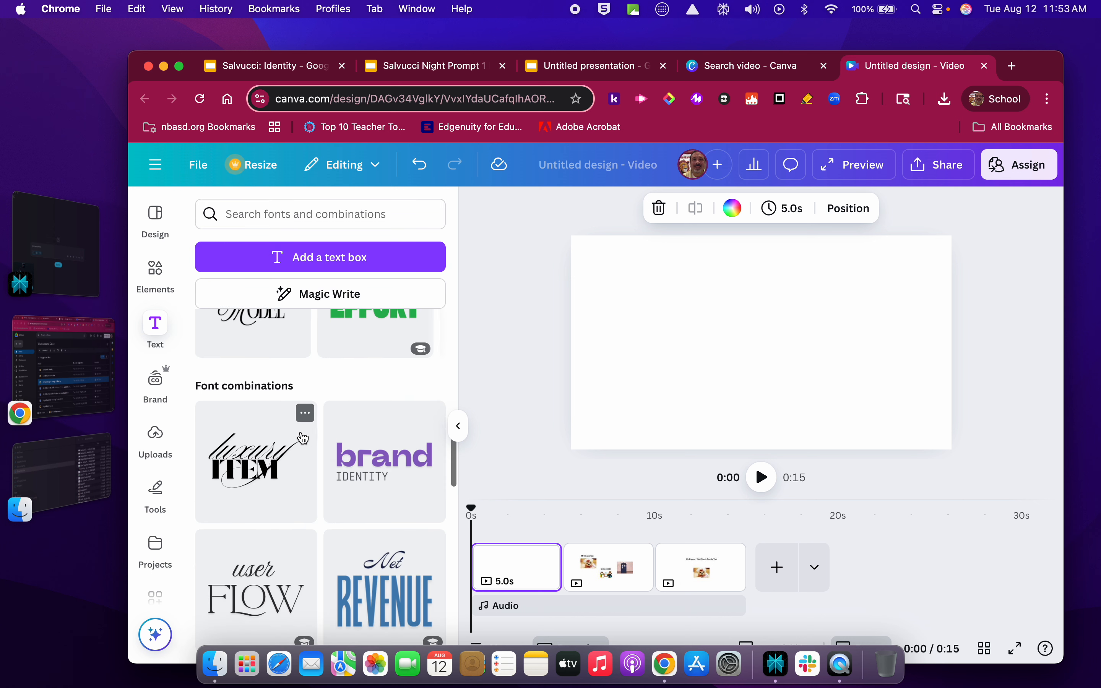
scroll(273, 478, up, 3)
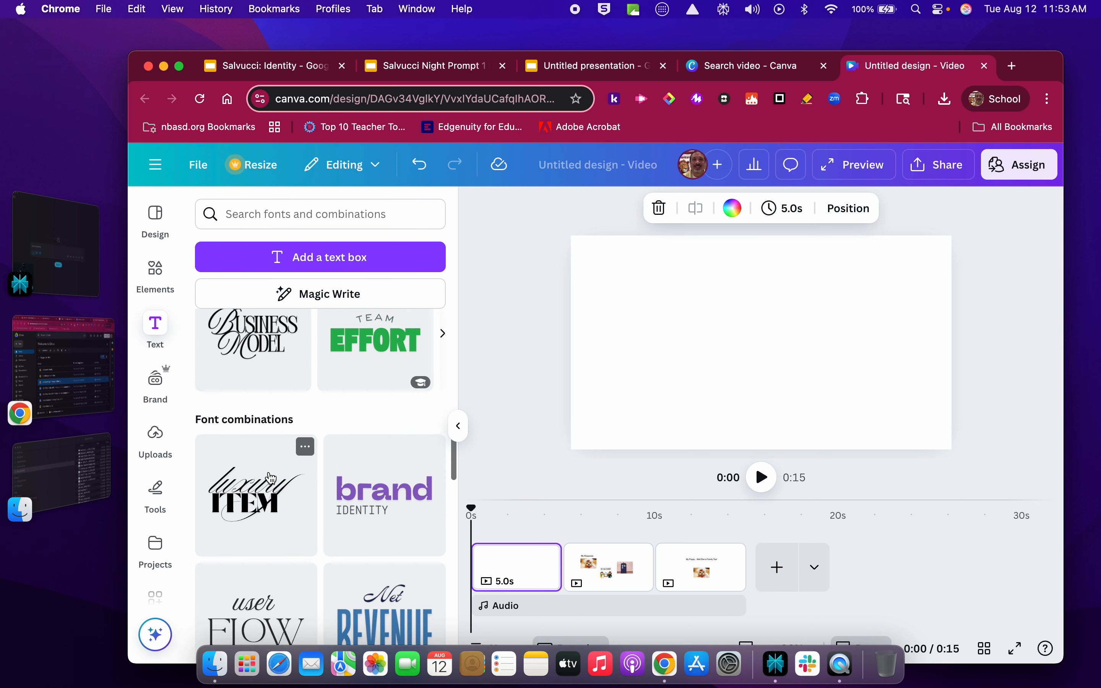
click(253, 391)
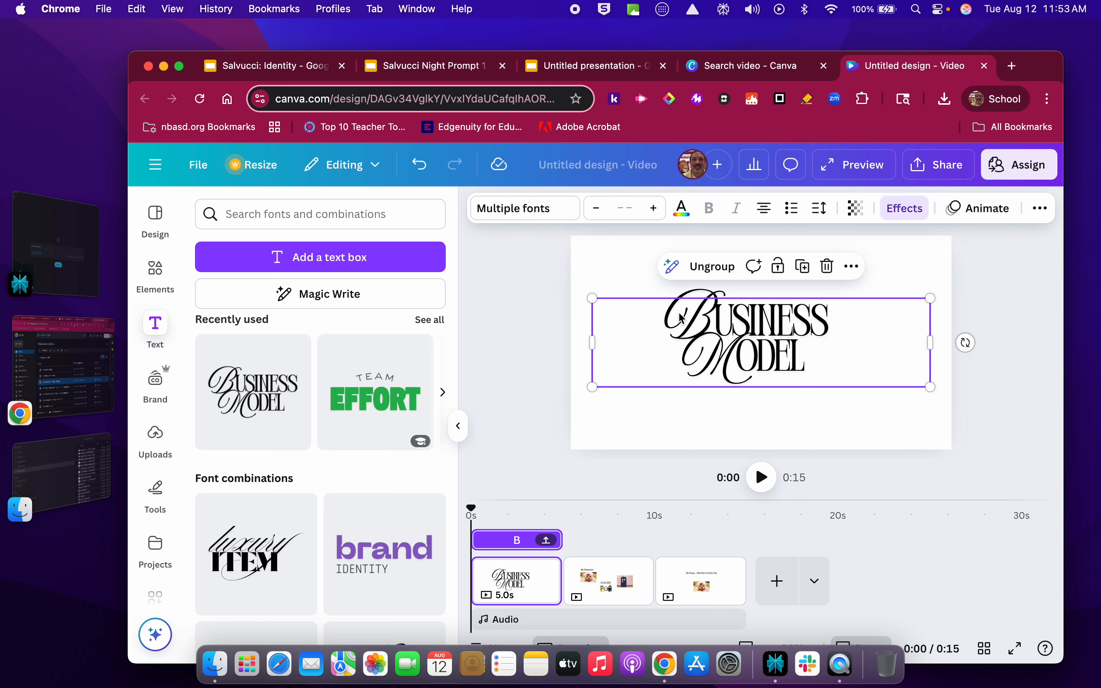
Replace the "usiness" part of the title text on the first page with "NIGHT PROMPT I".
click(756, 319)
double_click(745, 308)
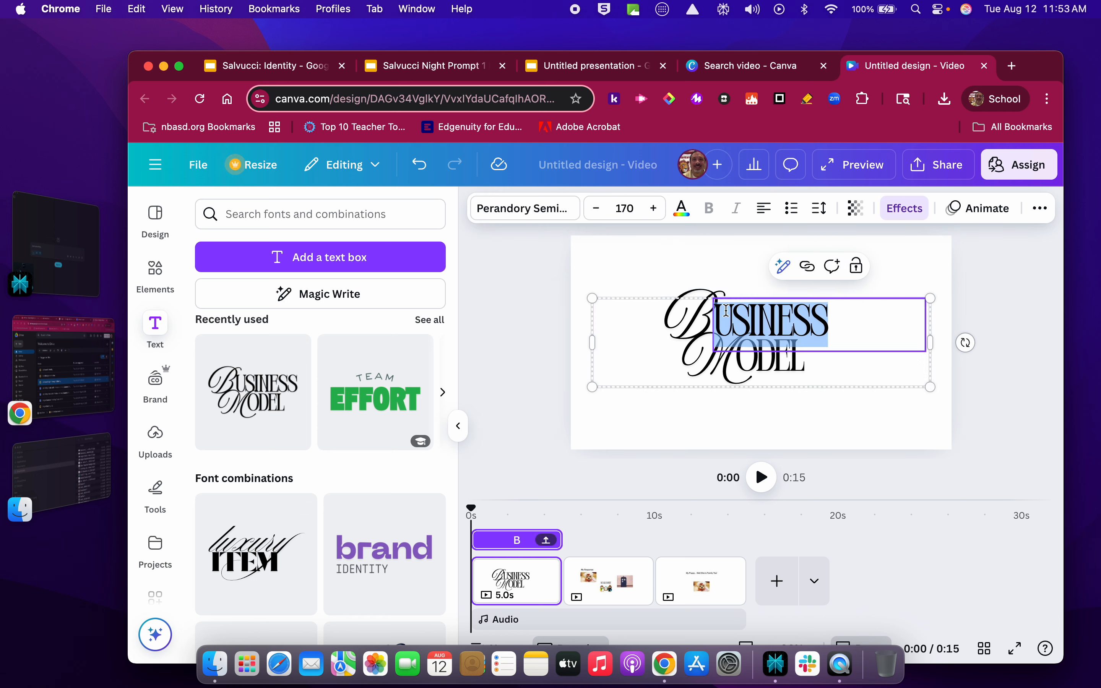
click(726, 310)
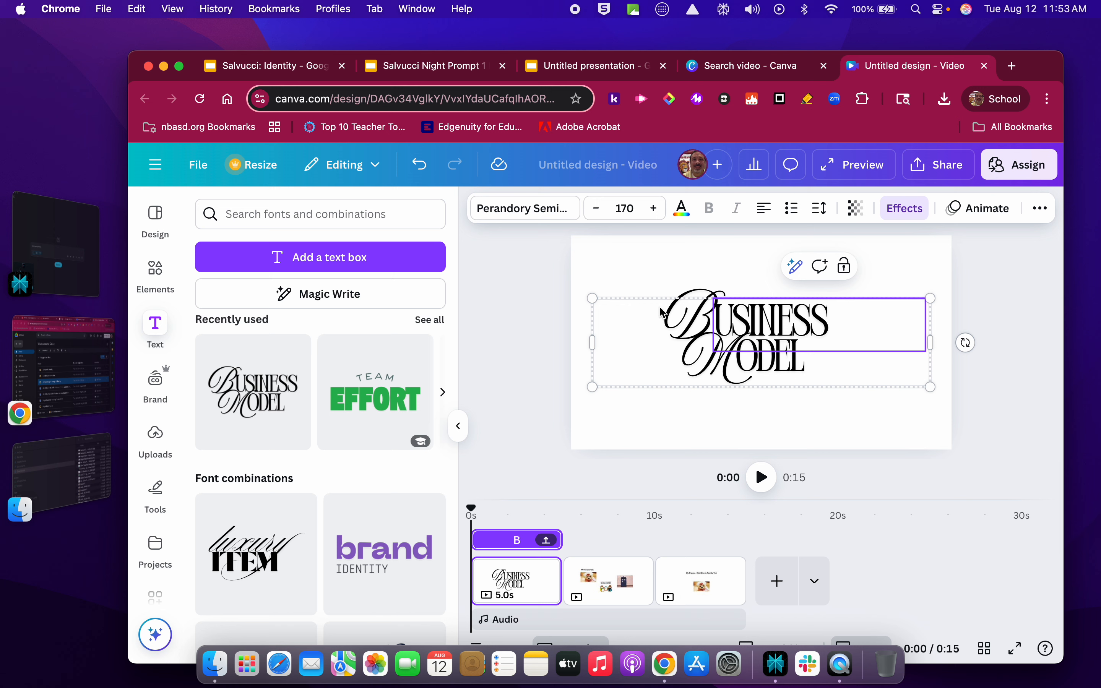
click(775, 311)
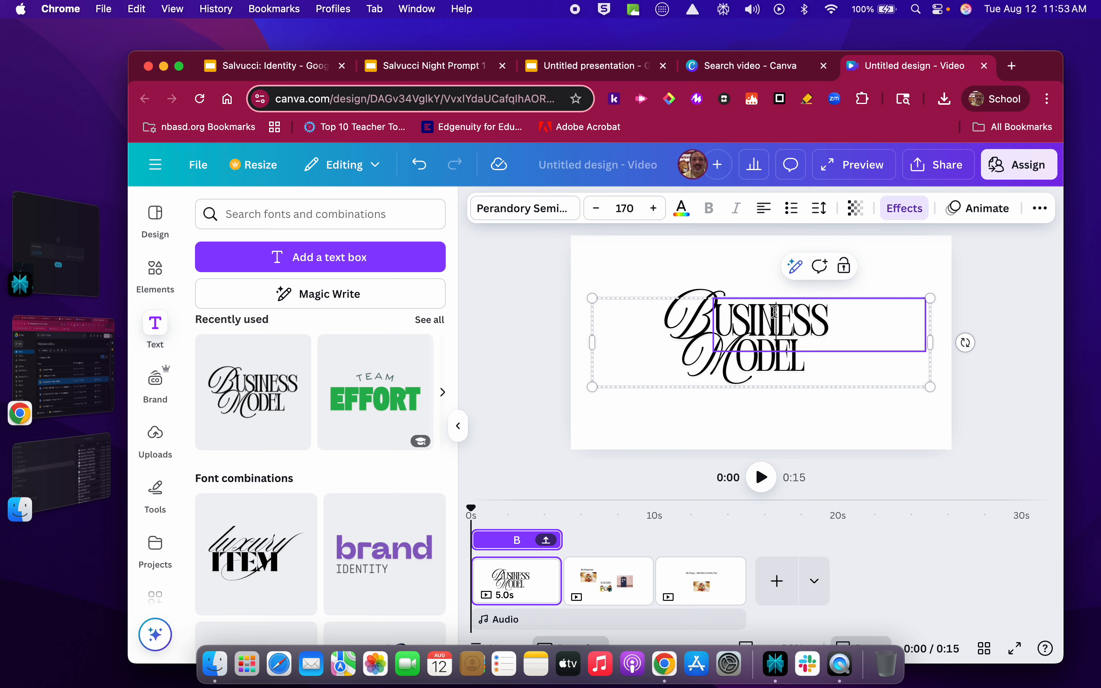
click(842, 314)
key(BackSpace)
key(BackSpace)
key(BackSpace)
key(BackSpace)
key(BackSpace)
key(BackSpace)
key(BackSpace)
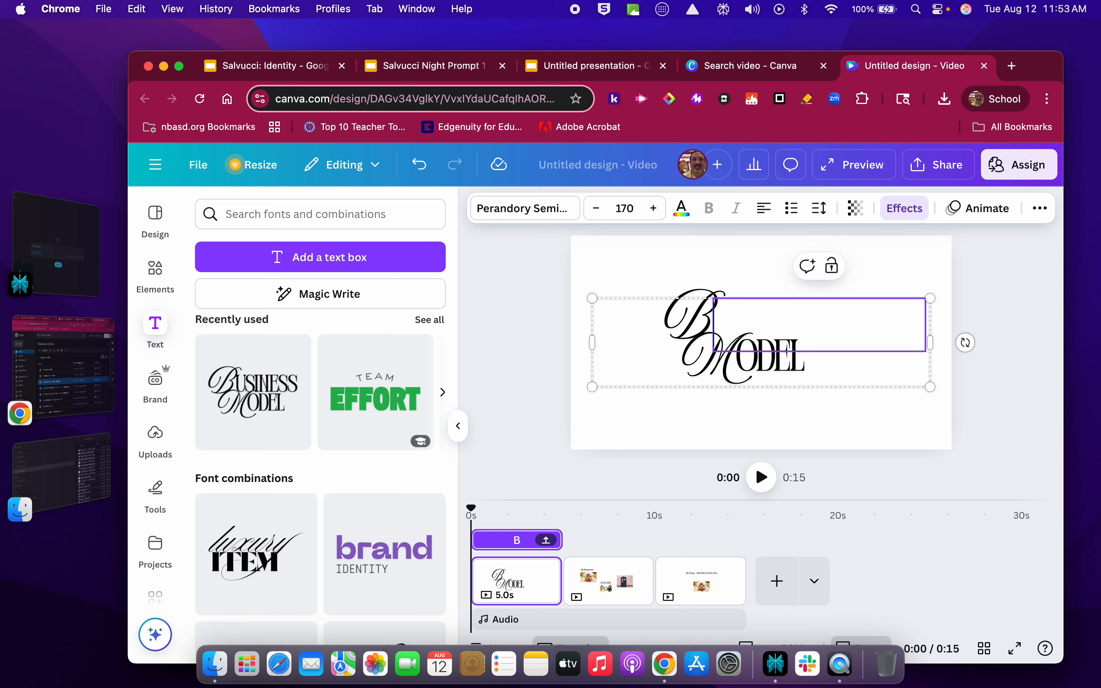
text(NI)
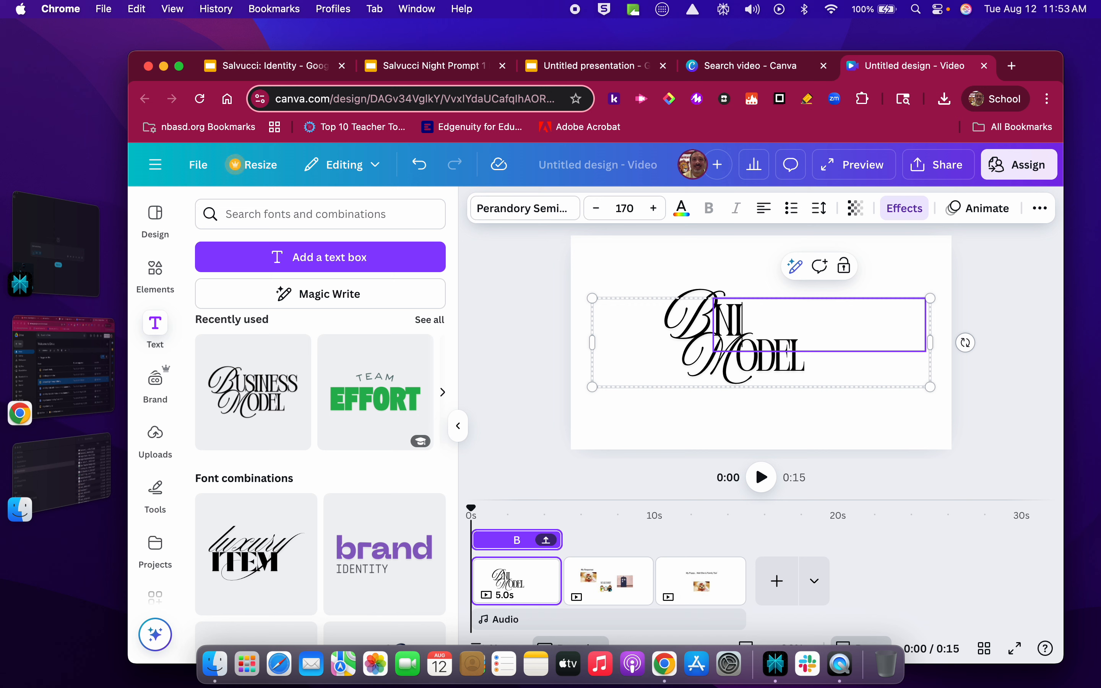
text(GHT PROMPT)
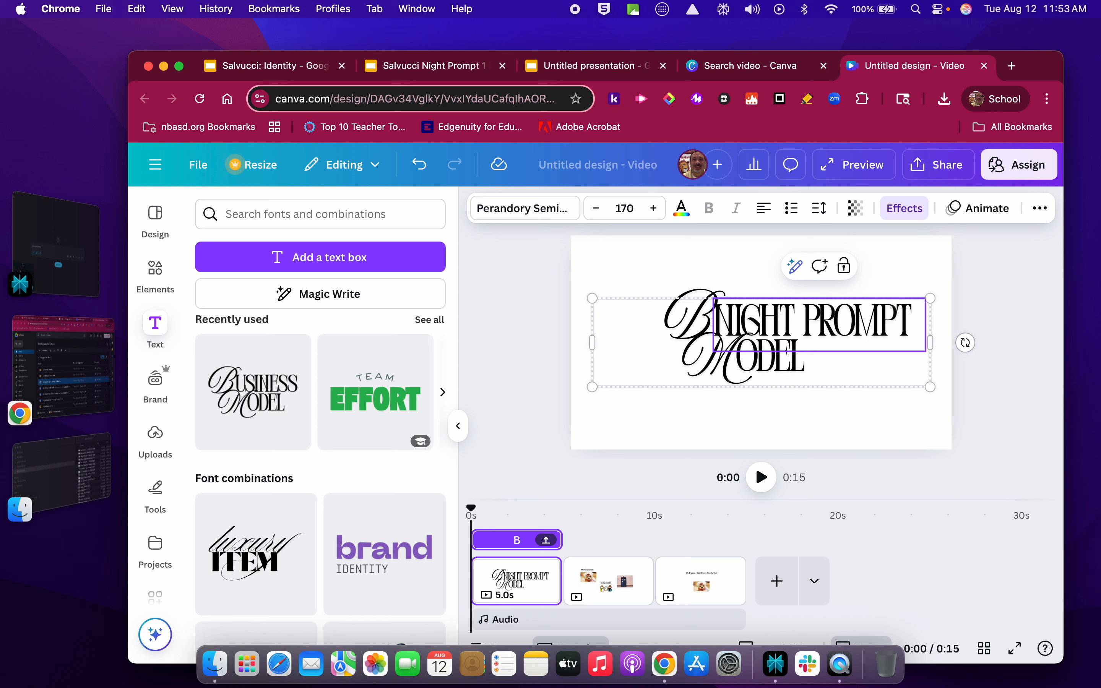
key(Return)
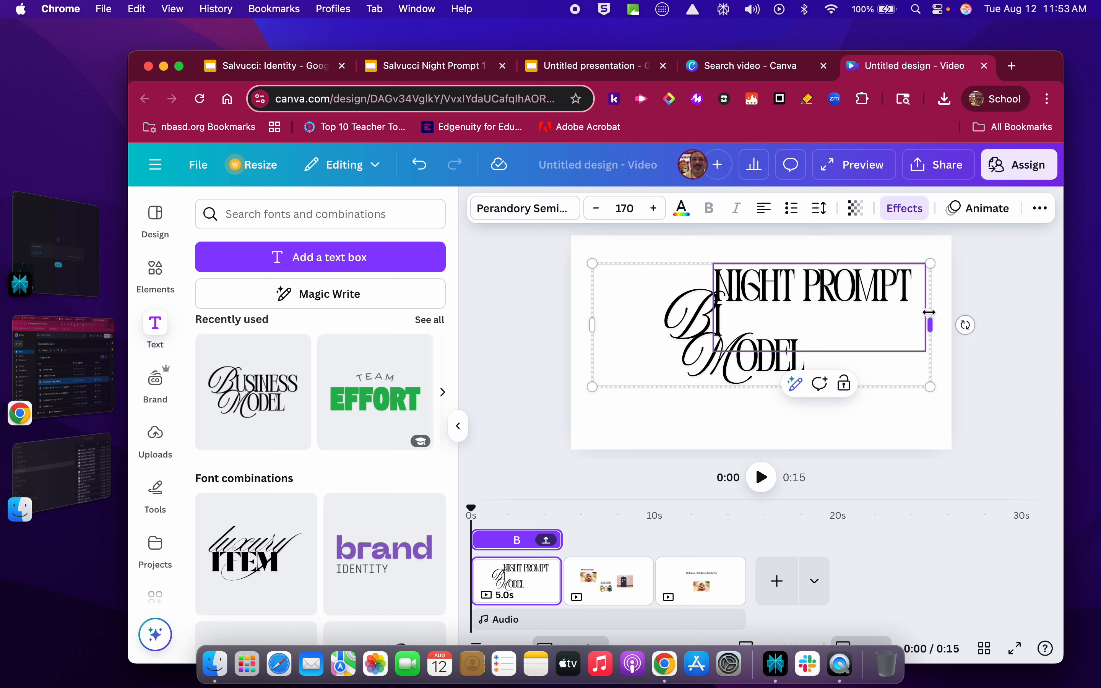
Widen the title text group so the first line fits on one row, and delete its decorative letter B.
drag(929, 312, 951, 313)
click(714, 299)
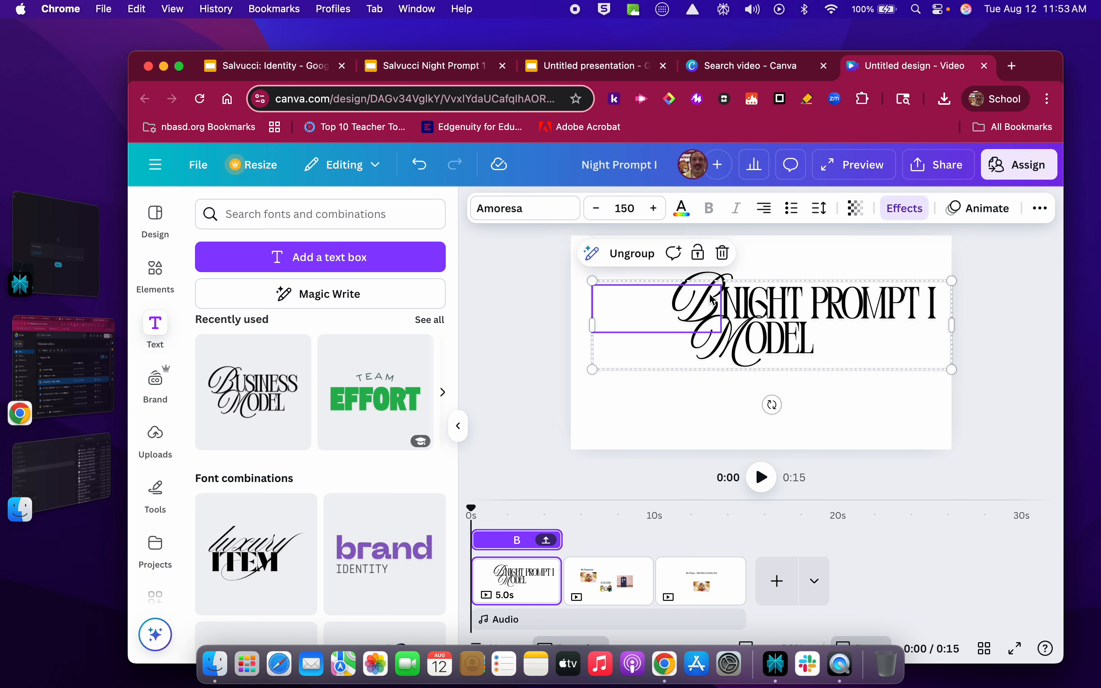
key(Delete)
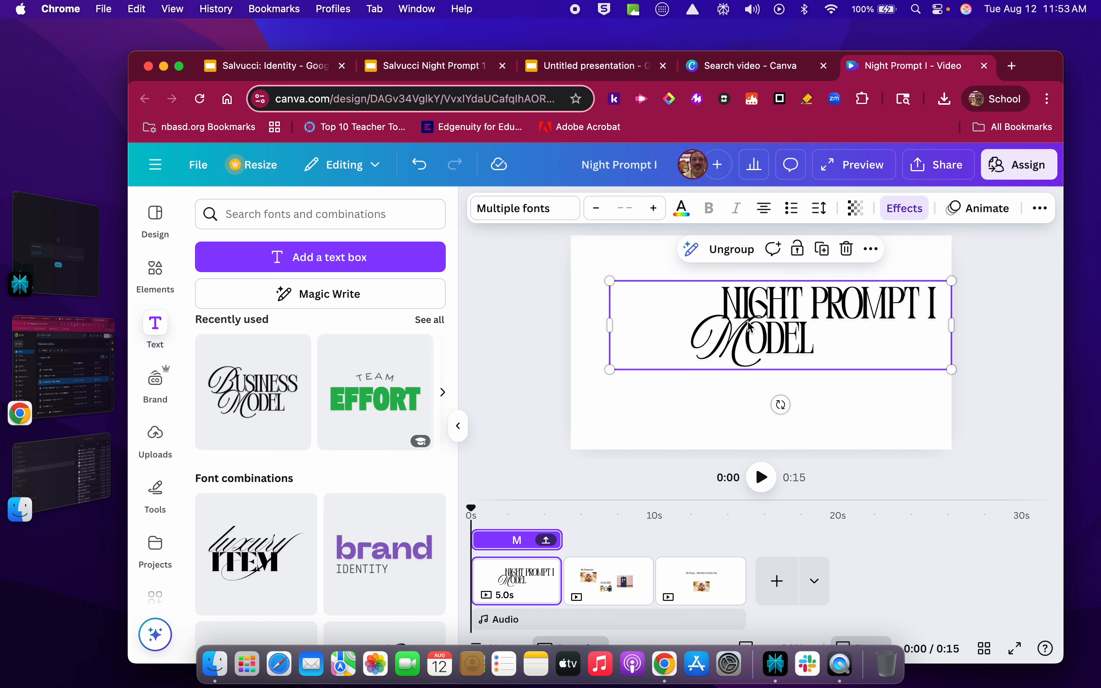
Replace the "odel" part of the title's second line with "IDENTITY".
click(767, 332)
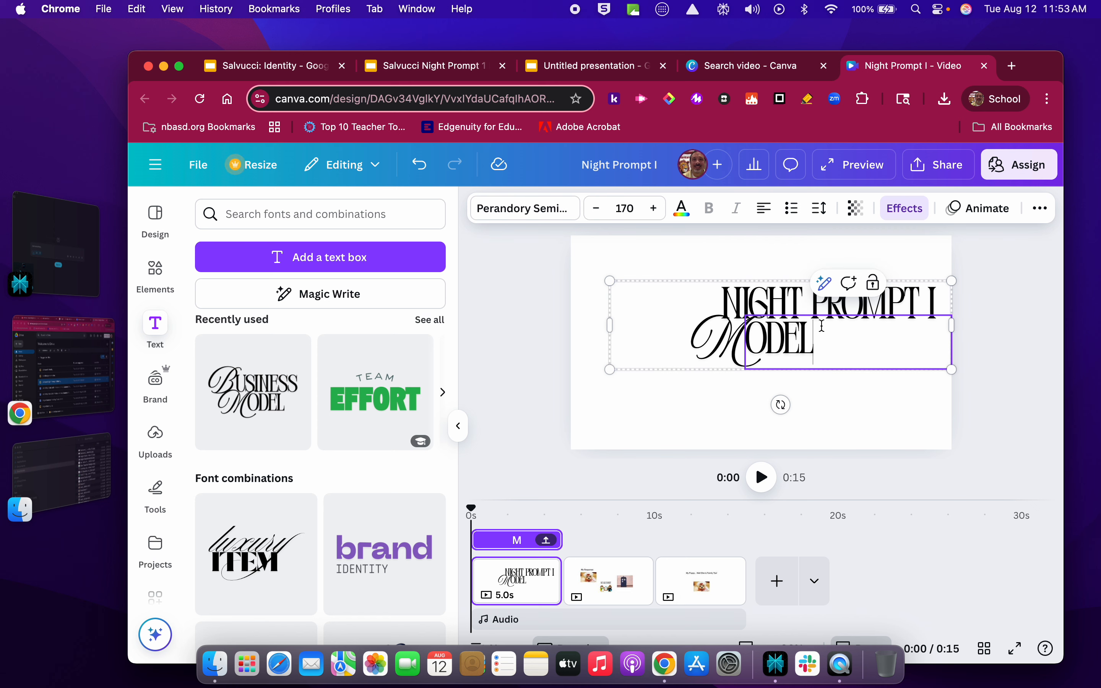
drag(817, 337, 744, 338)
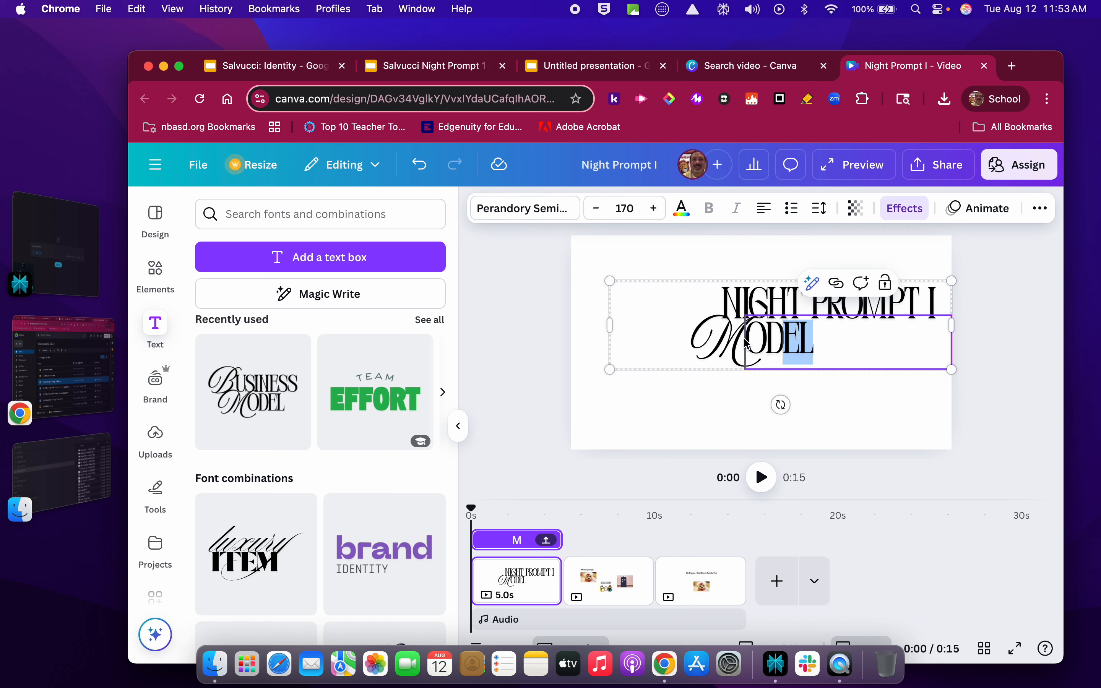
key(BackSpace)
key(BackSpace)
key(BackSpace)
text(IDEN)
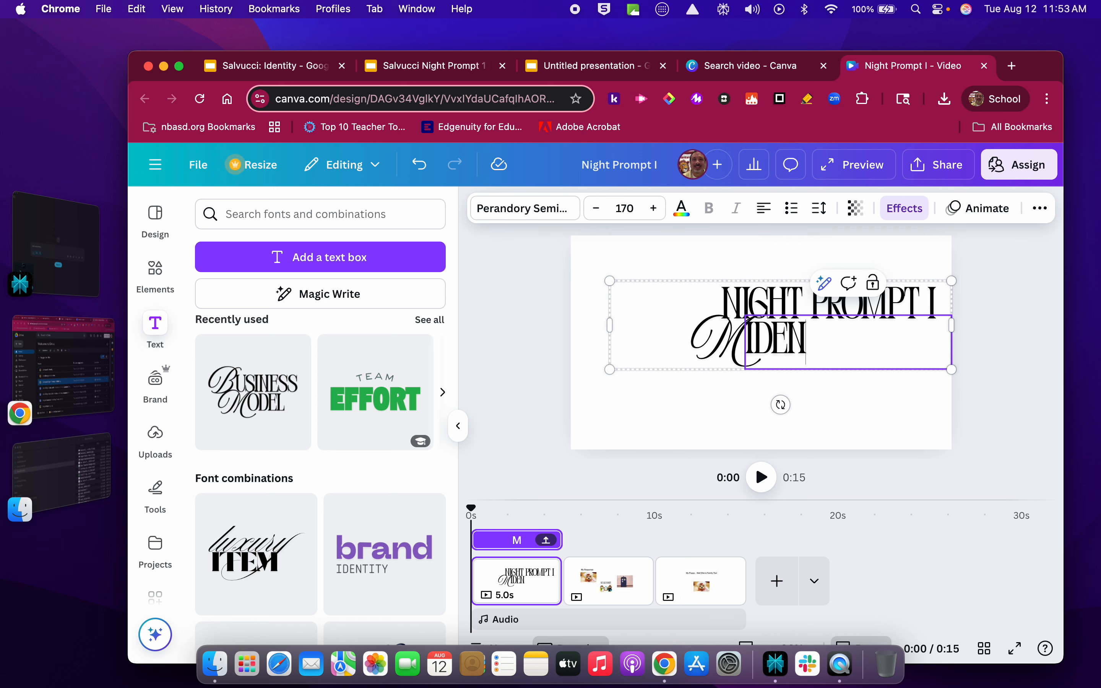
text(TITY)
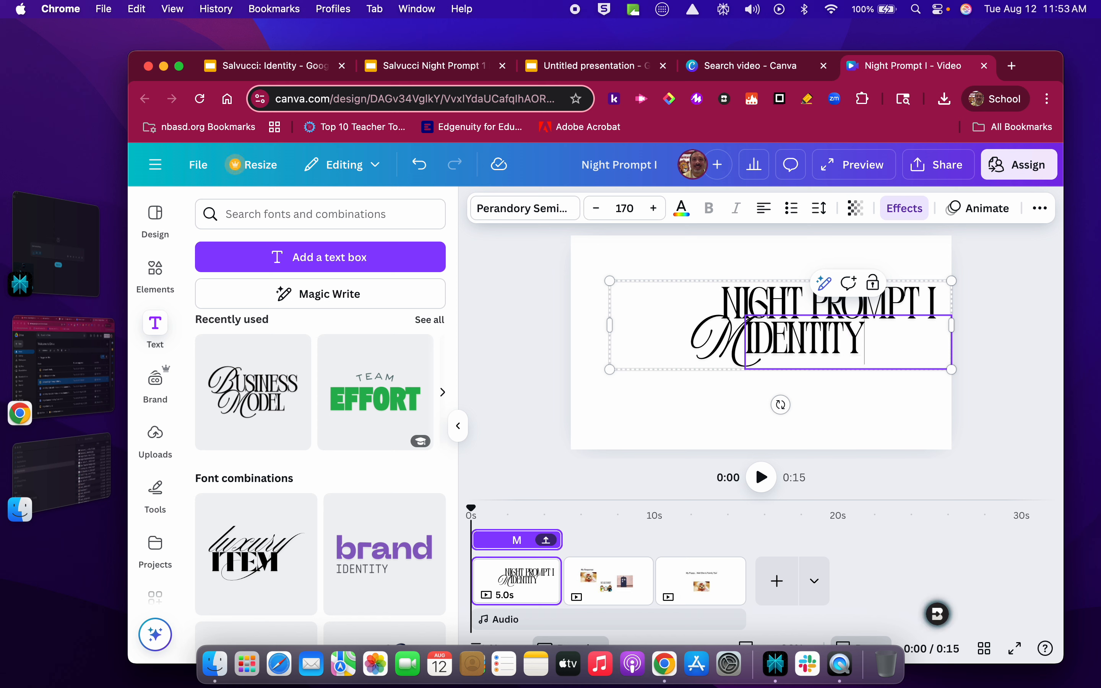
Delete the decorative letter M and move the two-line title towards the middle of the page.
click(738, 342)
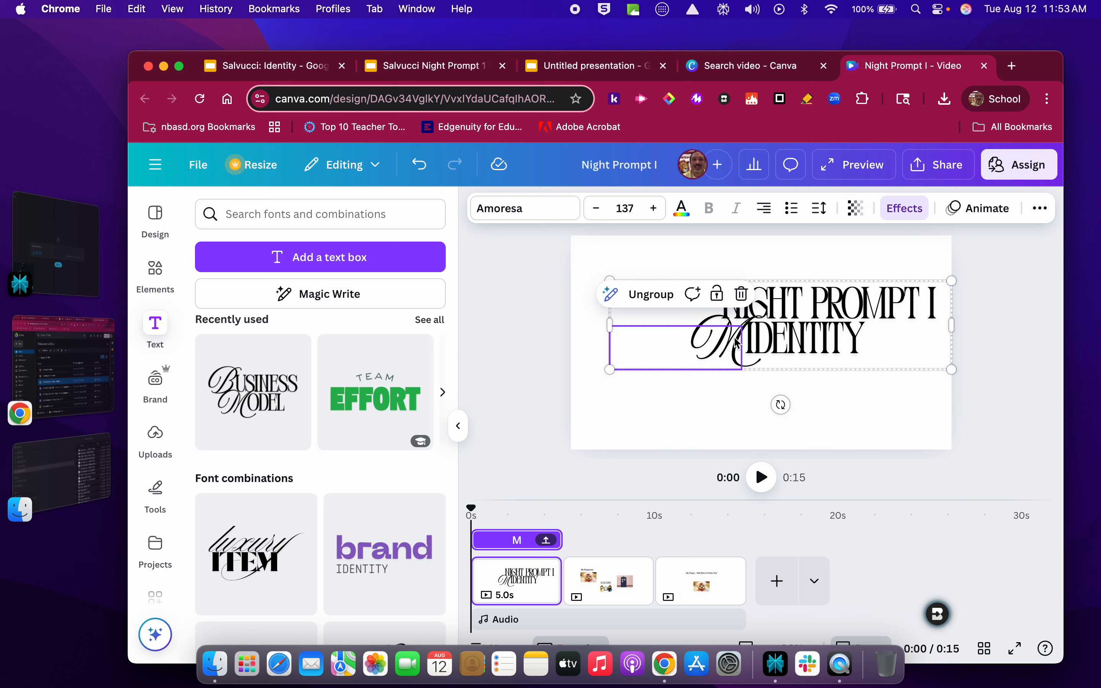
key(BackSpace)
drag(868, 344, 794, 346)
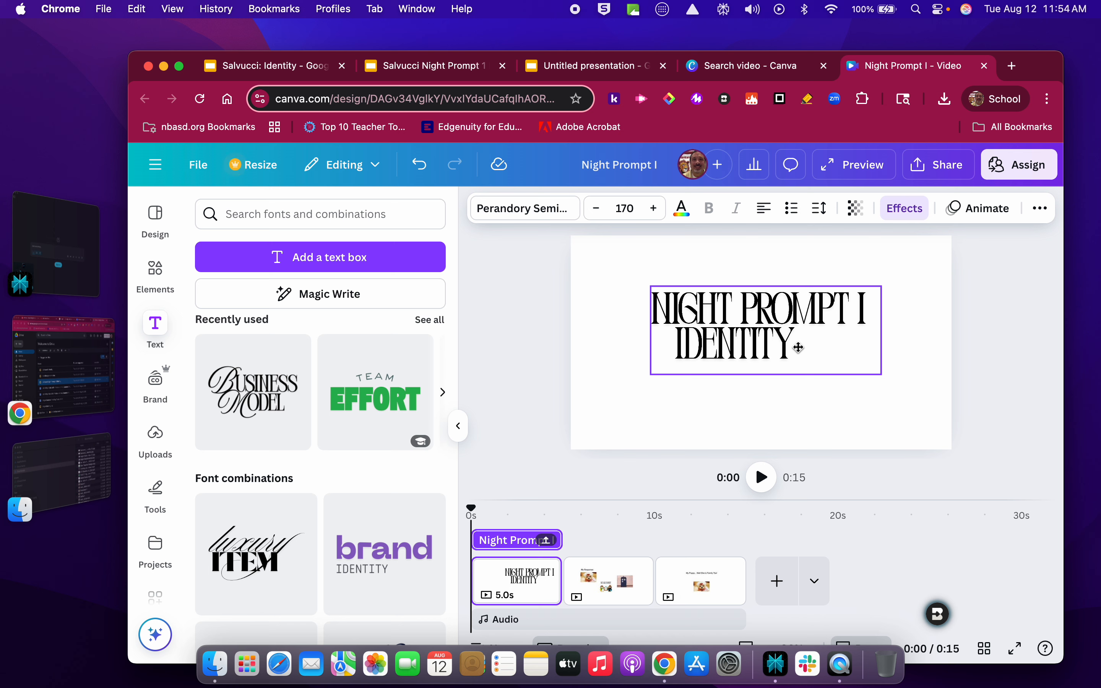
Set the title page's background to the yellow default solid color.
click(594, 263)
click(670, 208)
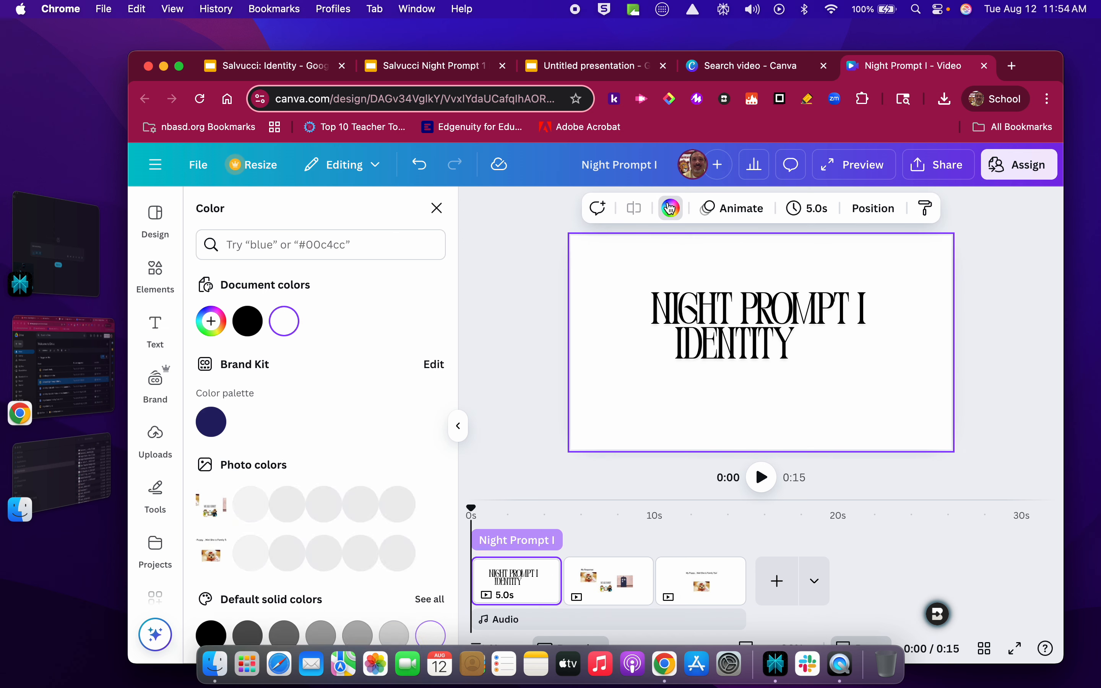
scroll(325, 487, down, 5)
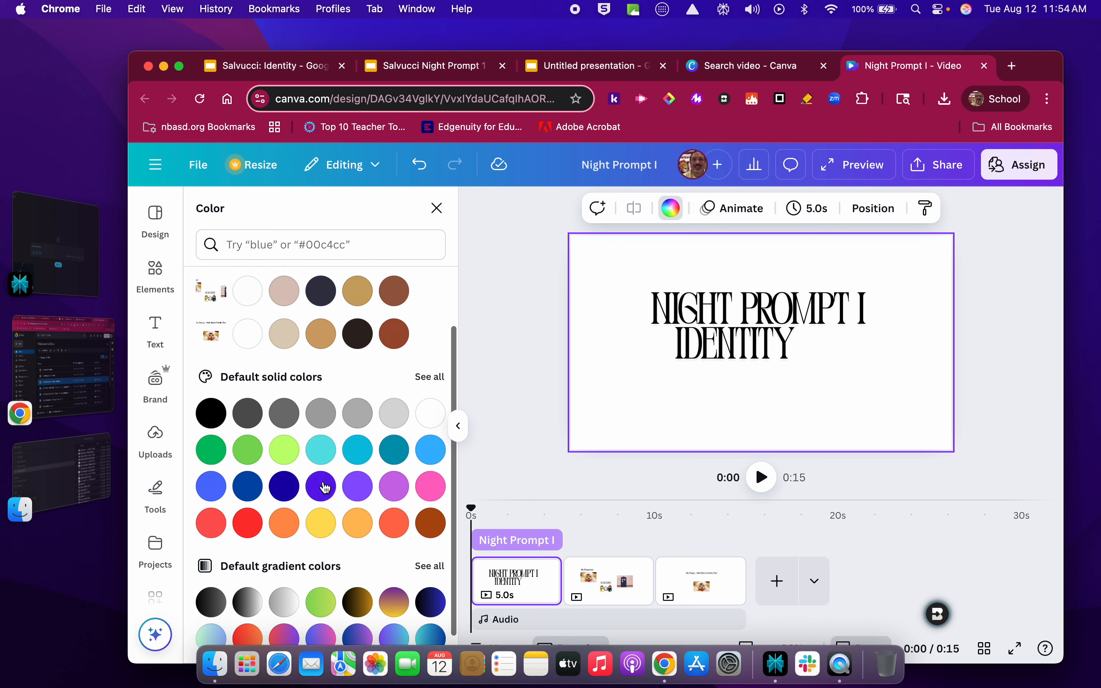
click(320, 501)
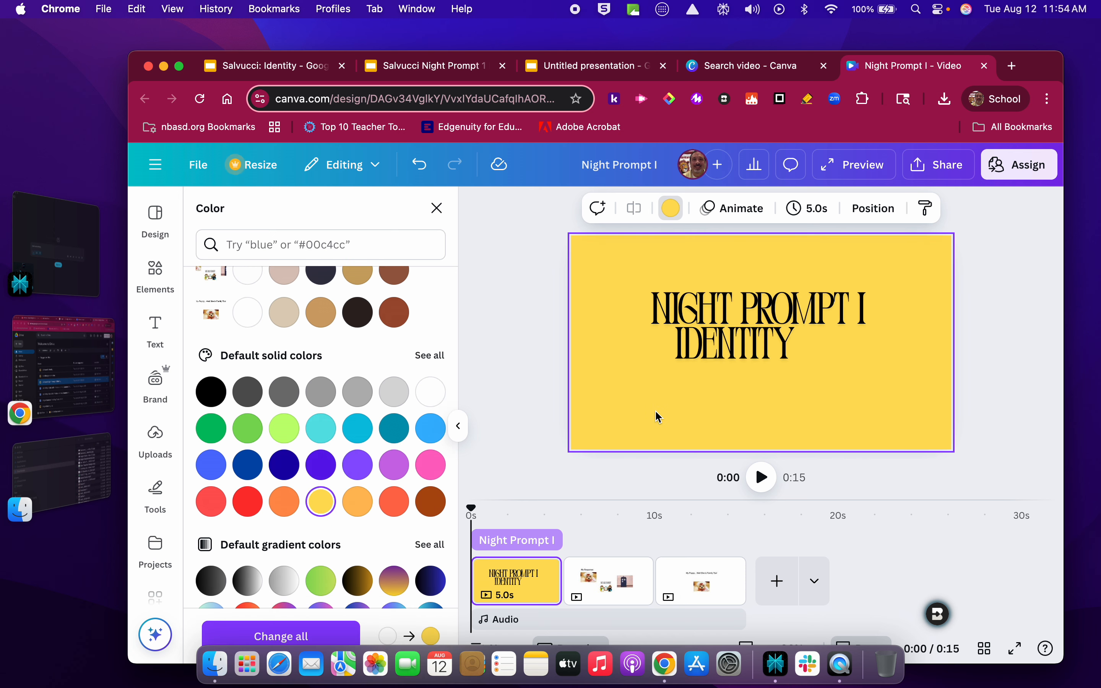
Center-align both the "IDENTITY" and "NIGHT PROMPT I" lines of the title.
click(743, 334)
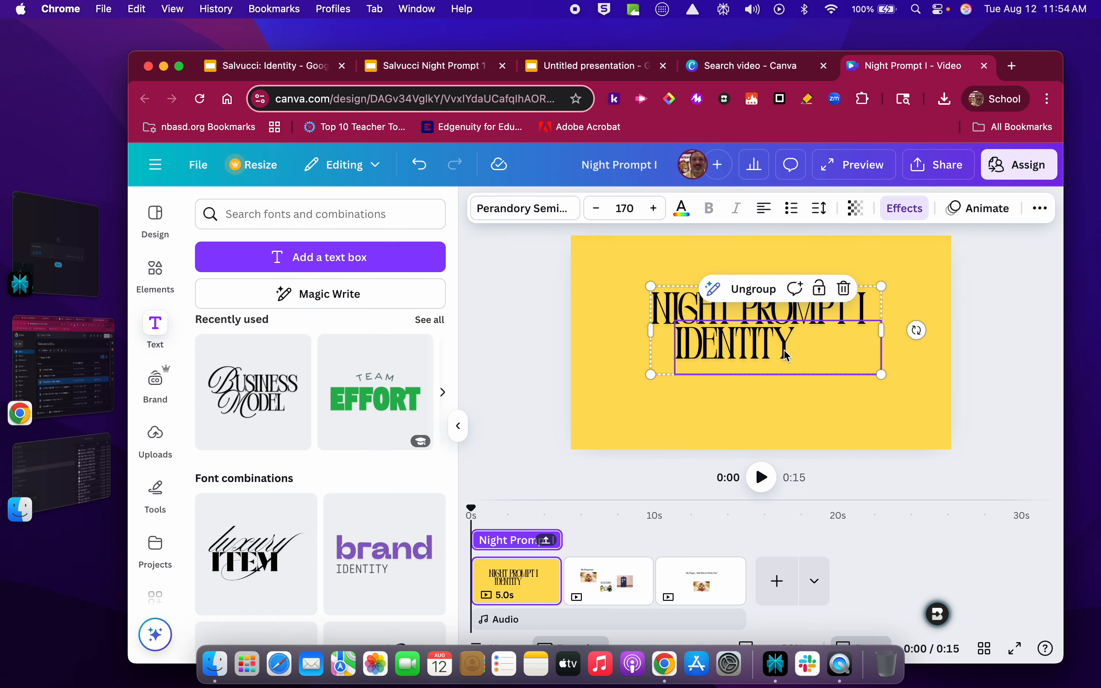
click(764, 208)
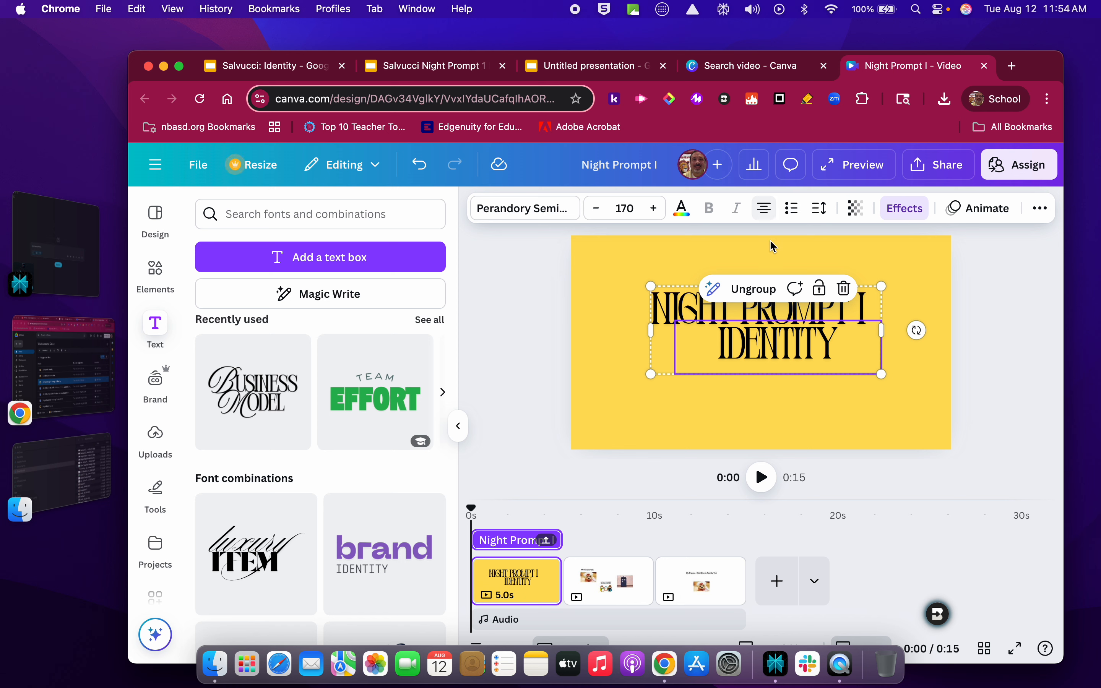
click(701, 308)
click(764, 208)
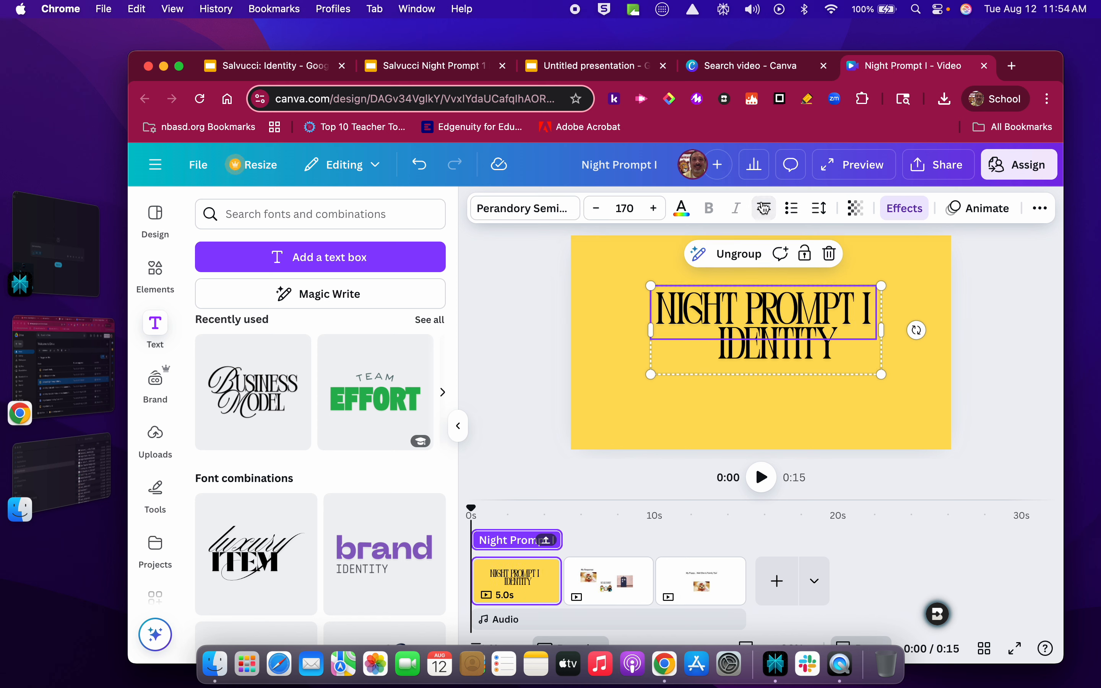
click(793, 402)
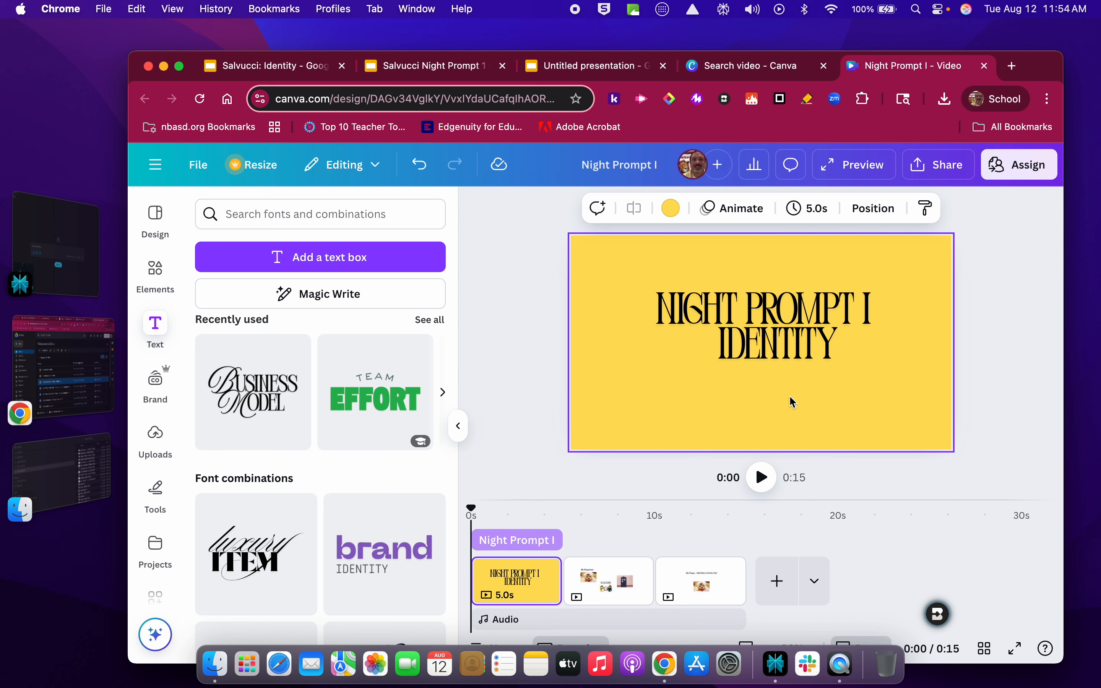
Apply the same yellow document color as background to the "My Response:" page and the puppy page.
click(628, 567)
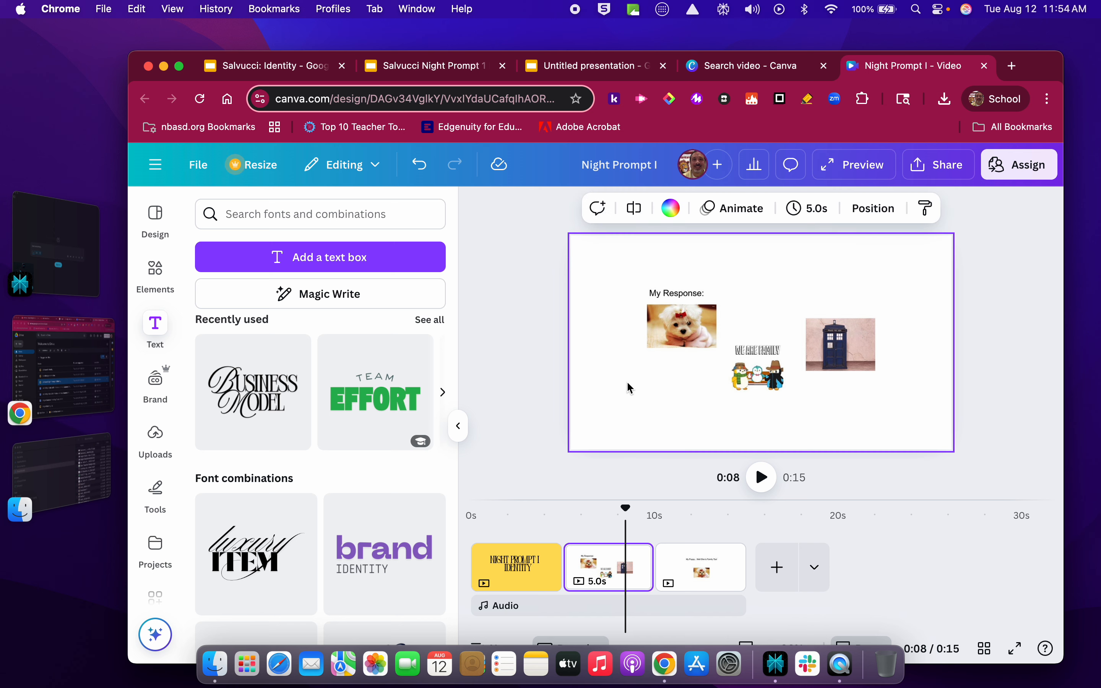
click(671, 208)
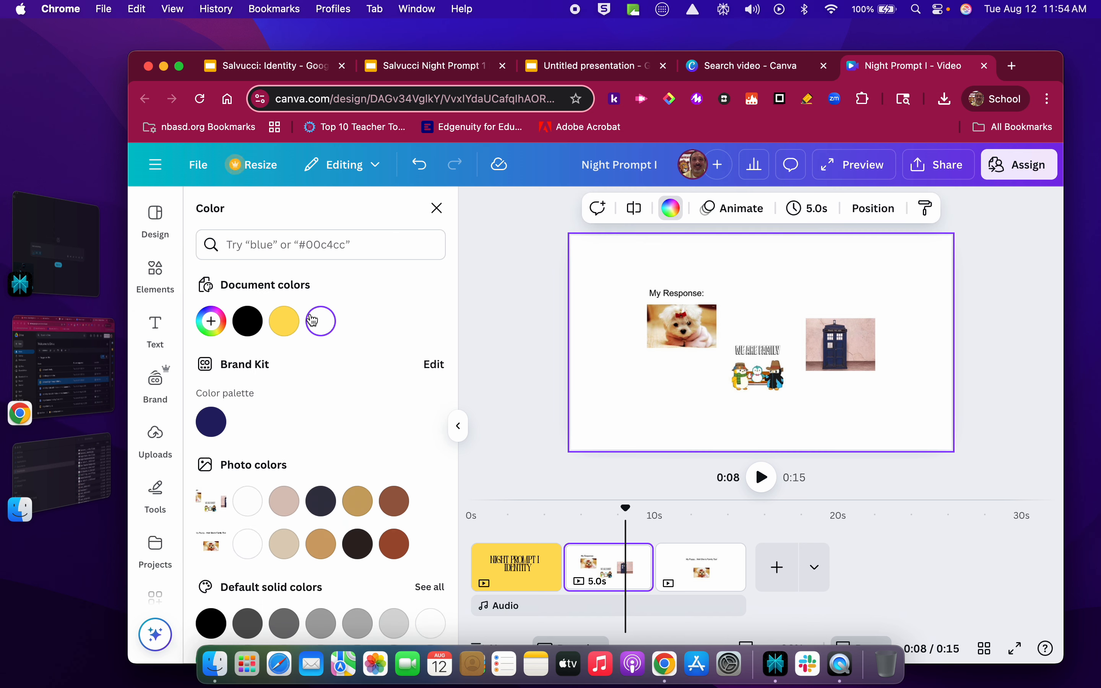
click(284, 320)
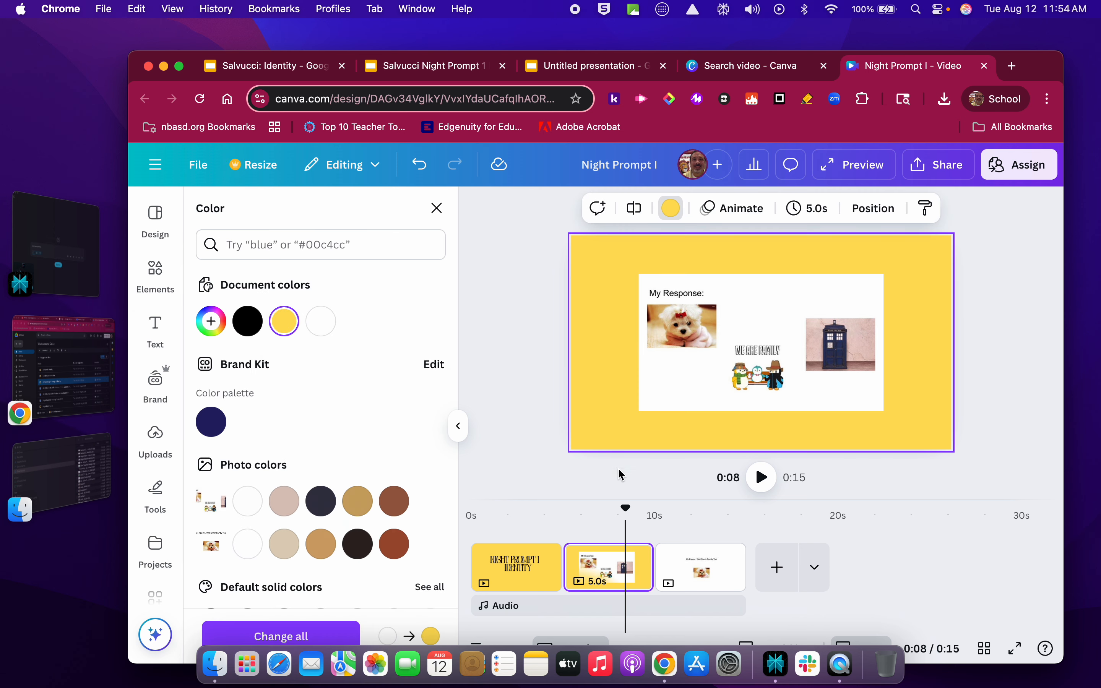
click(688, 559)
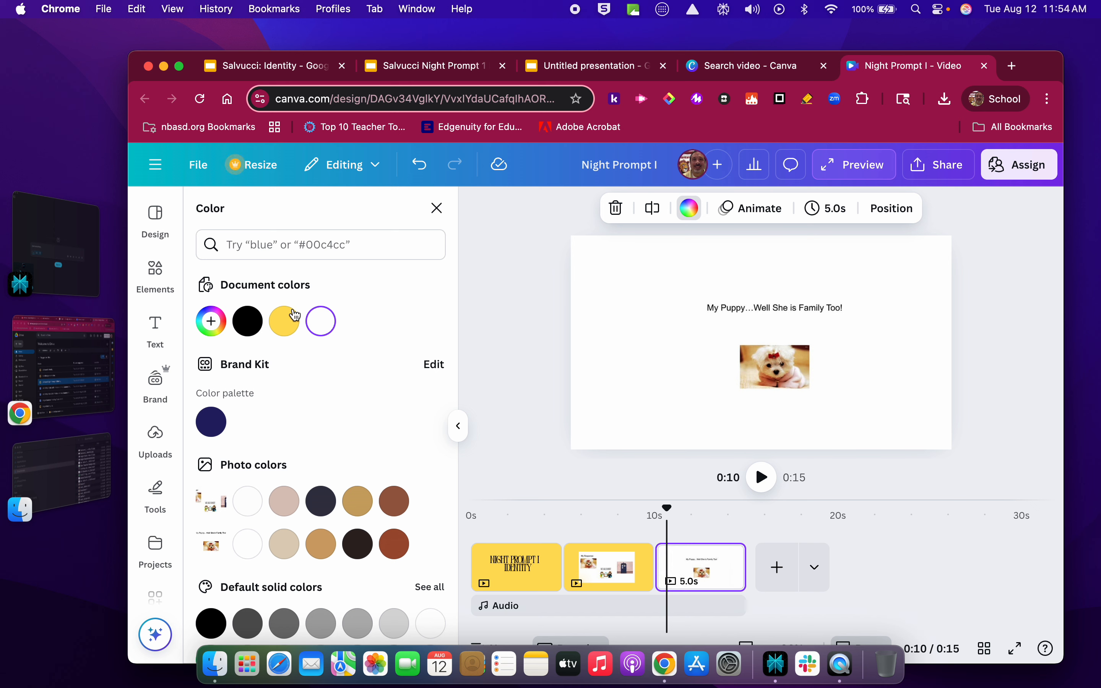
click(285, 321)
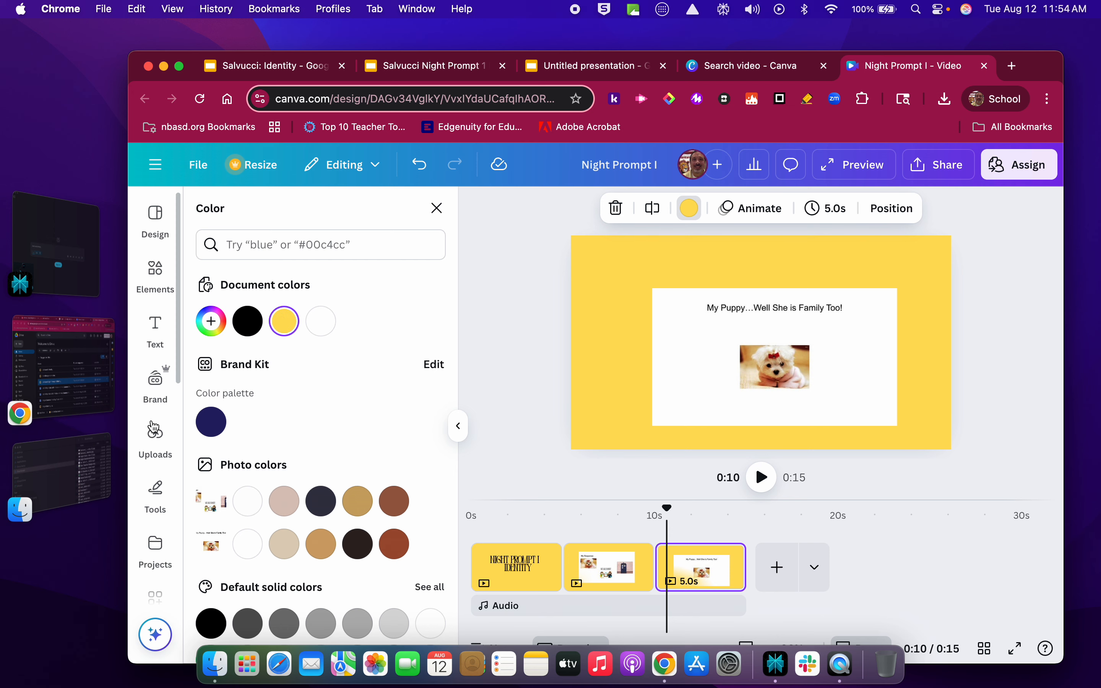
Open the Record yourself options among the uploads, and review the title, "My Response:" and puppy pages in order.
click(155, 438)
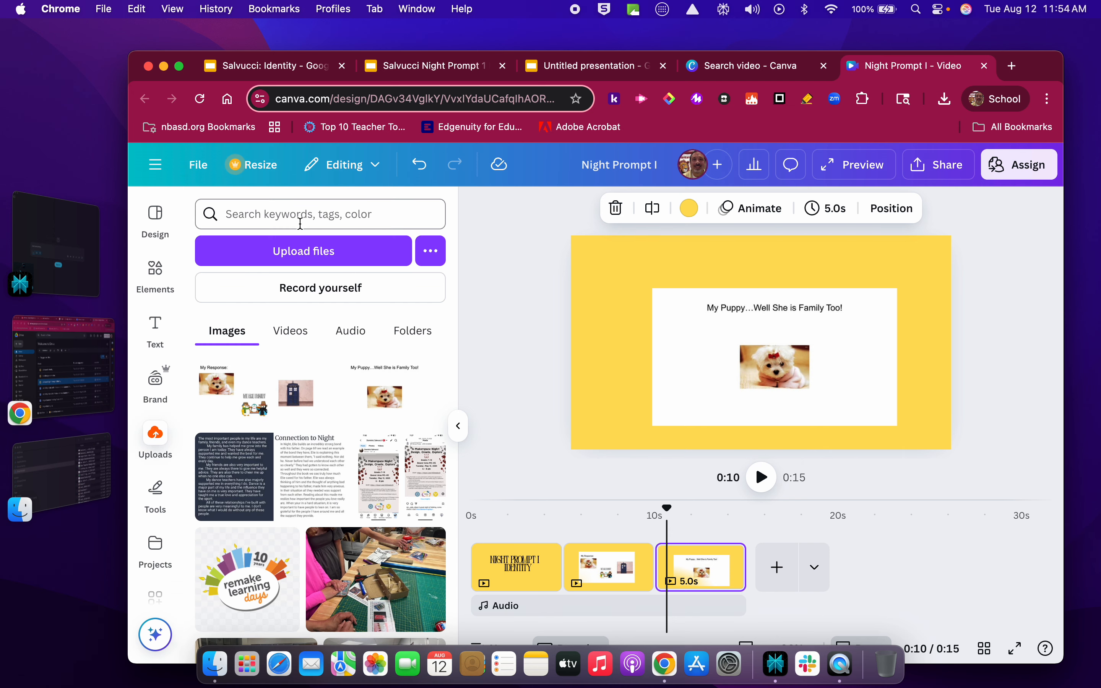
click(305, 294)
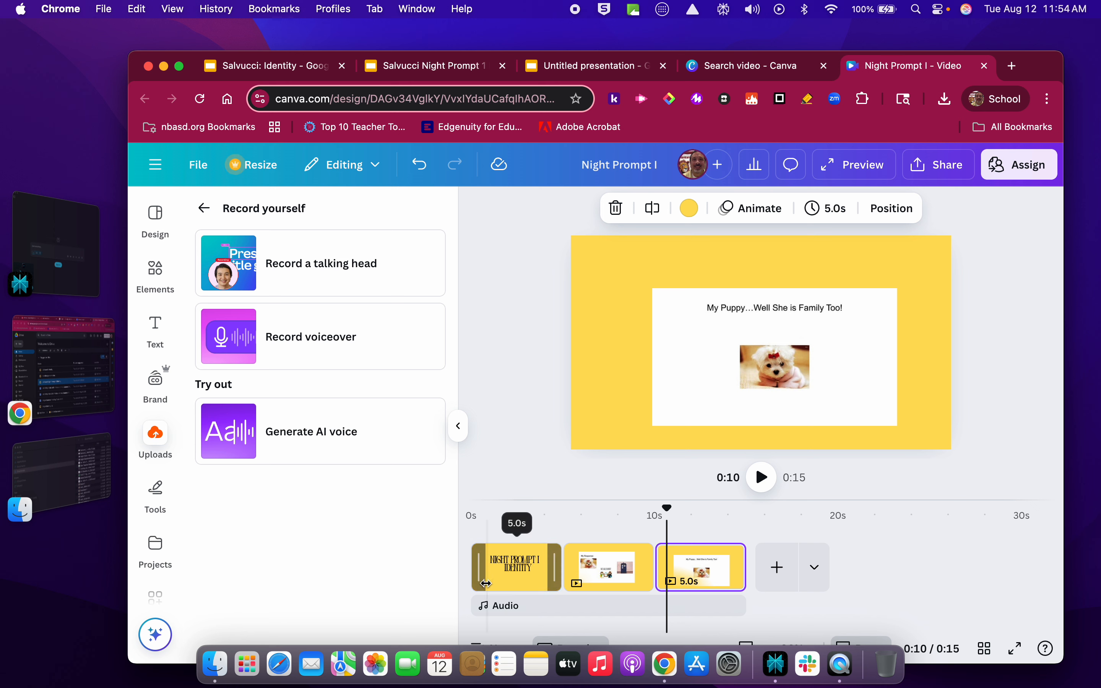
click(498, 566)
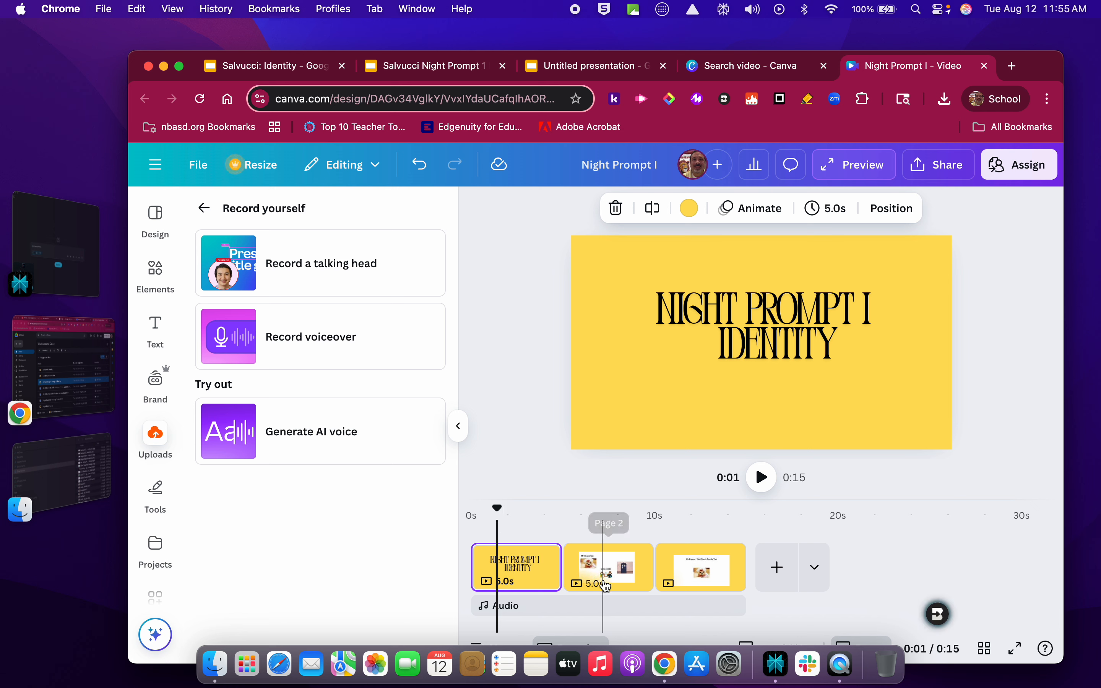
click(600, 585)
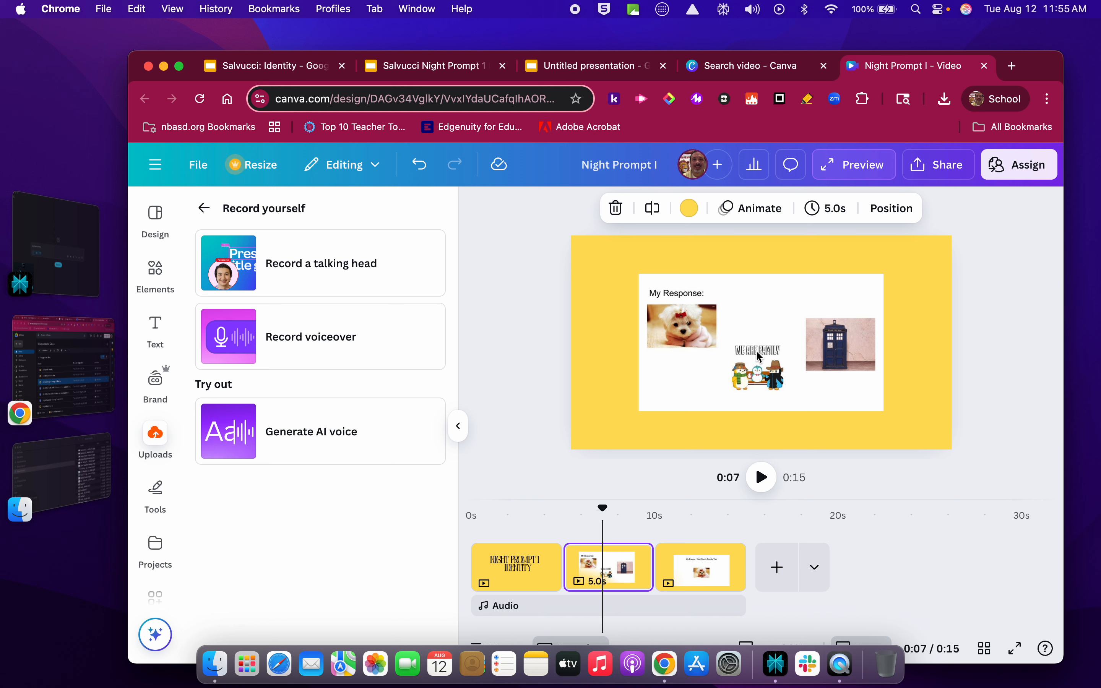
click(699, 568)
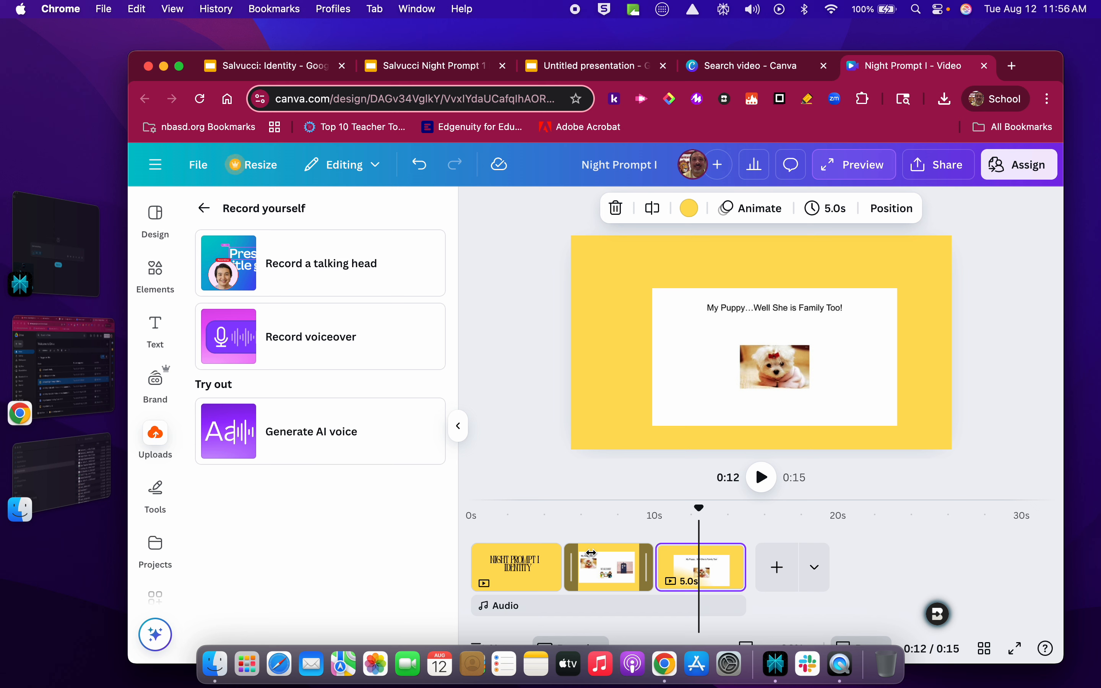
Add a new page after the puppy page and insert the "Business Model" font combination on it.
click(780, 571)
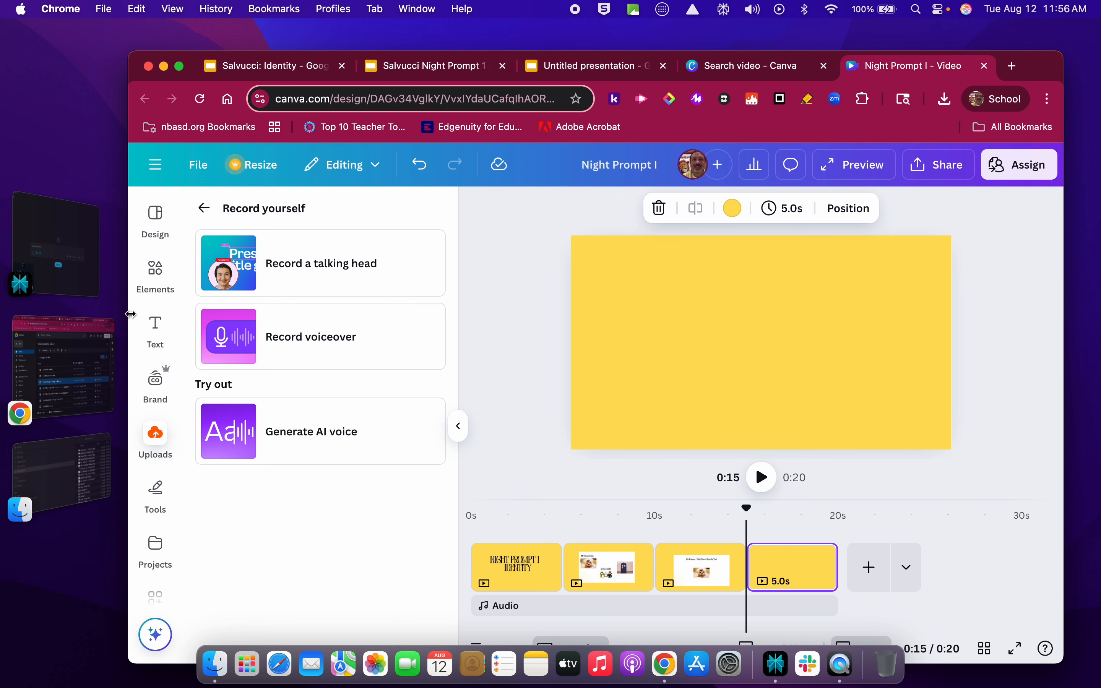
click(160, 332)
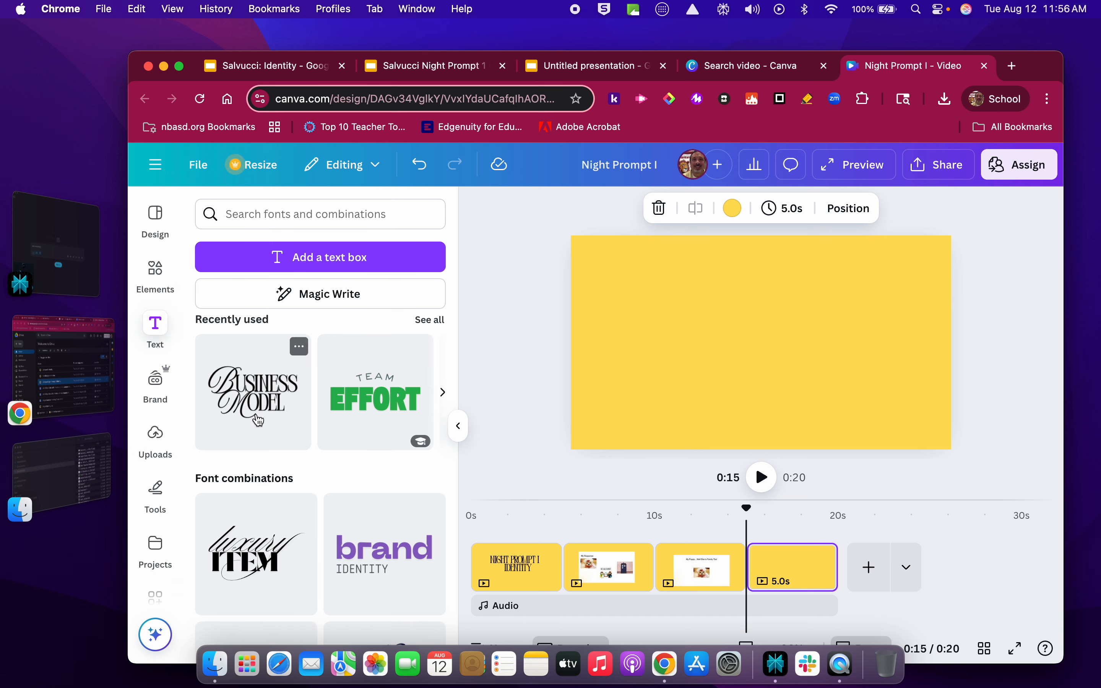
scroll(289, 480, down, 1)
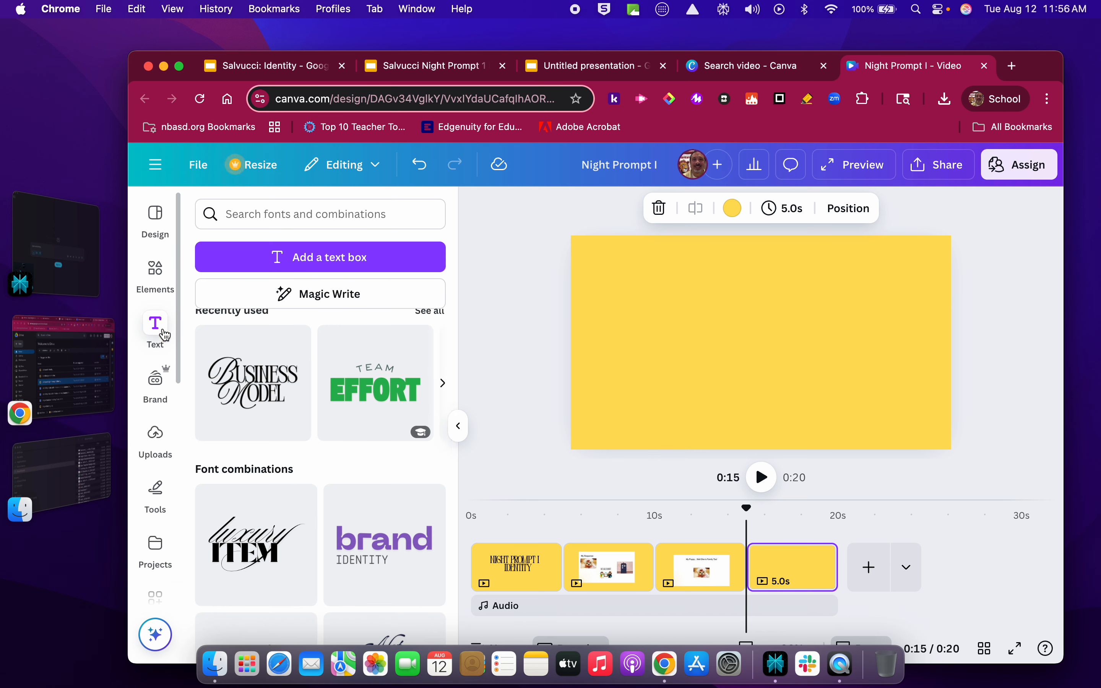
click(261, 390)
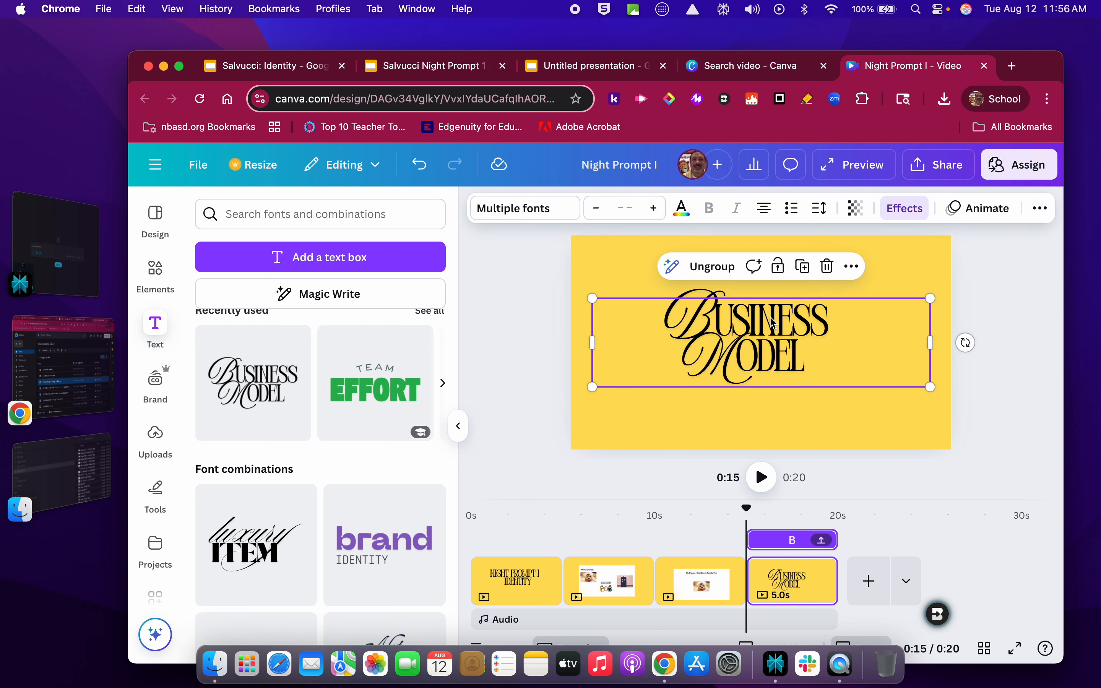
Replace "USINESS" with "FIN" on the closing page and delete the "B", "M" and "ODEL" text pieces.
click(737, 321)
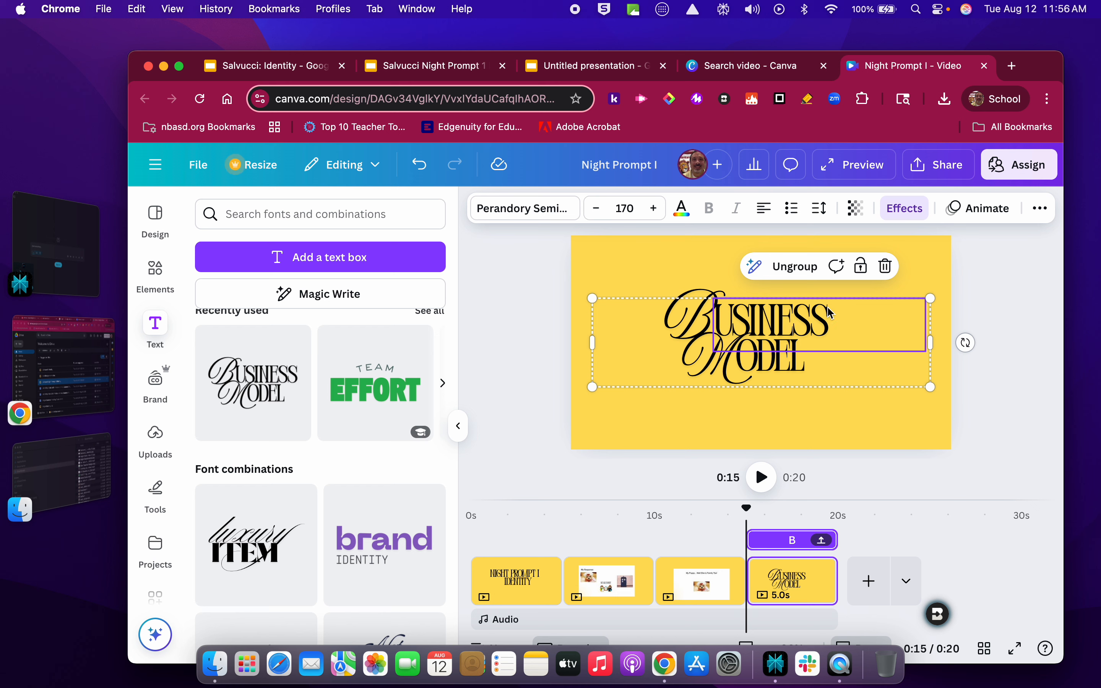
double_click(841, 313)
text(FIN)
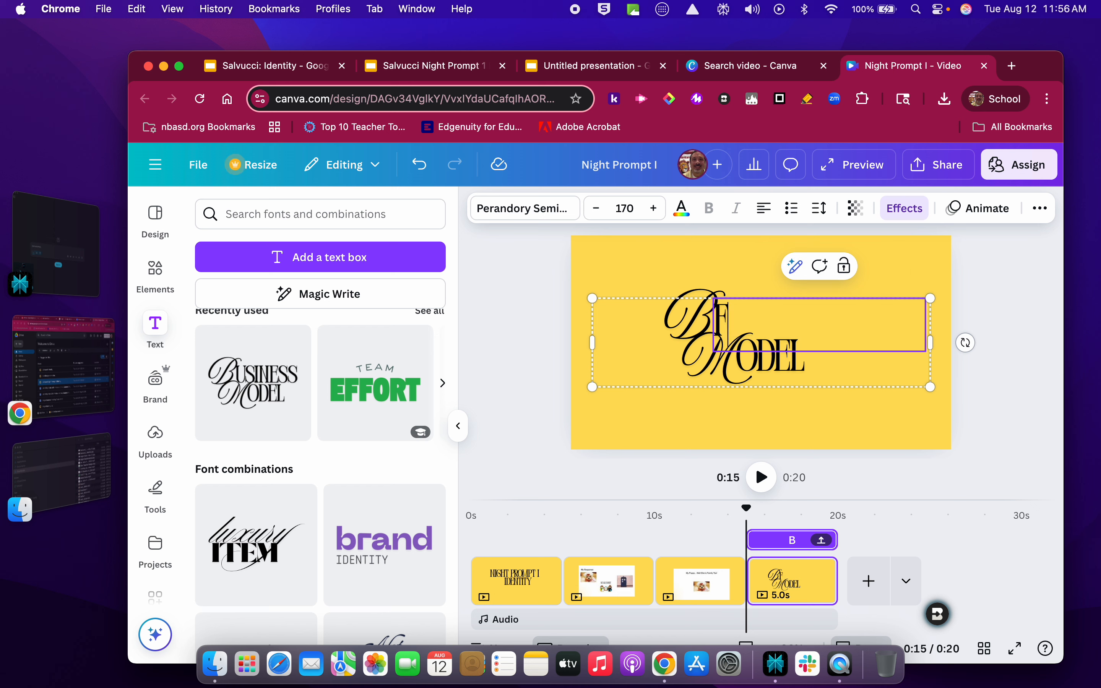
click(699, 311)
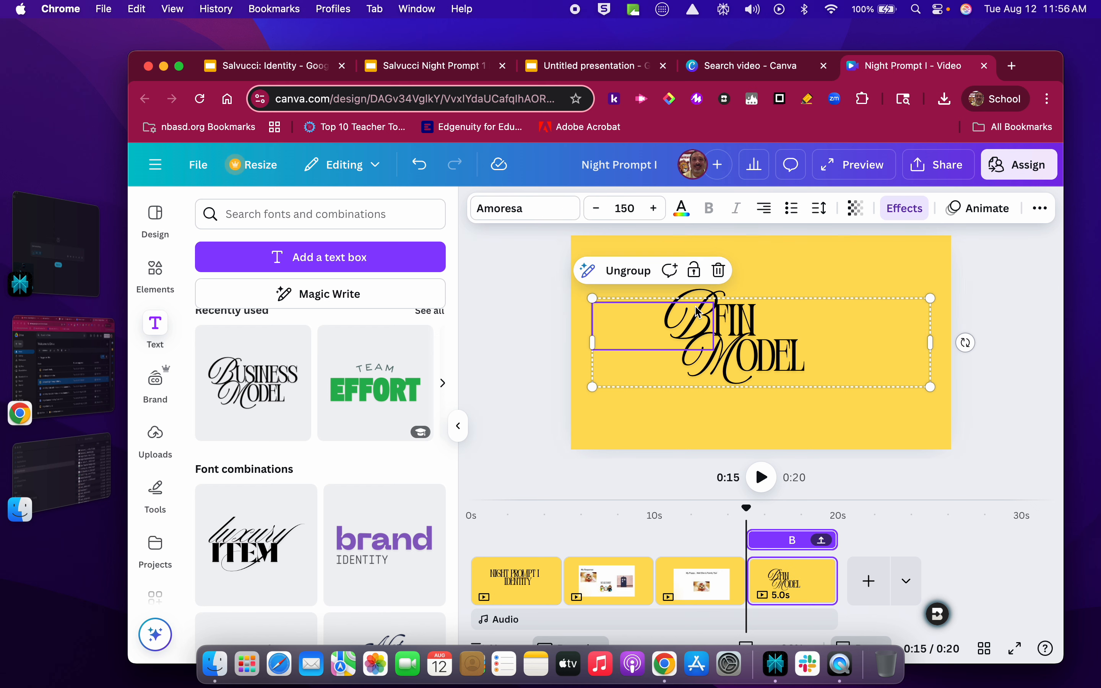
key(BackSpace)
click(723, 368)
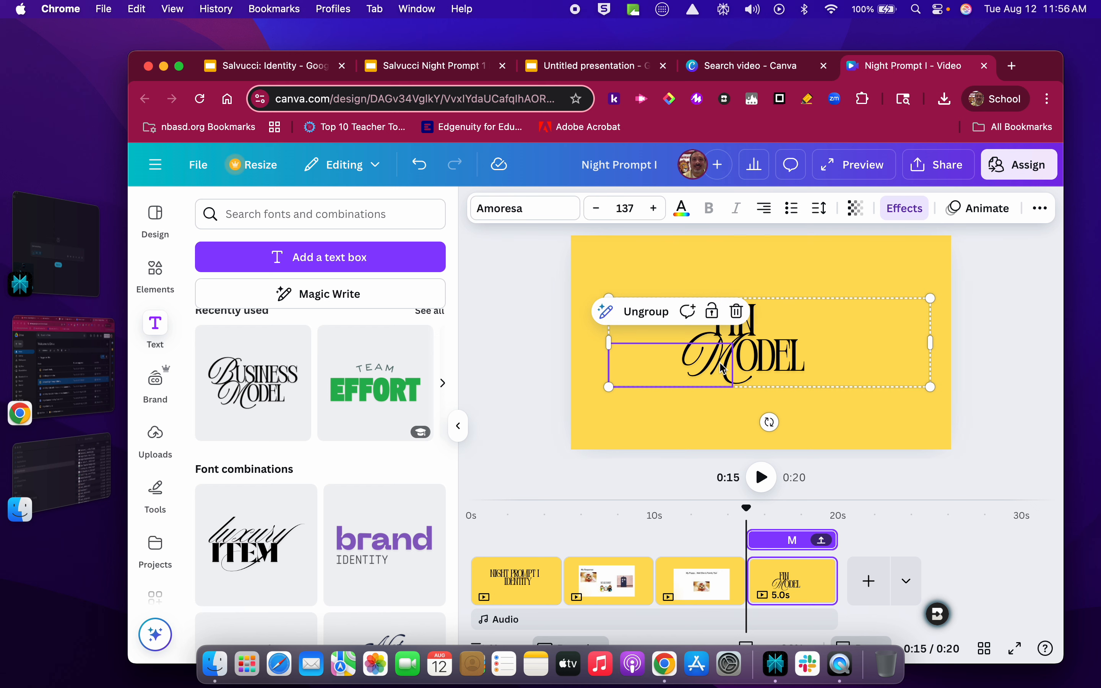
key(BackSpace)
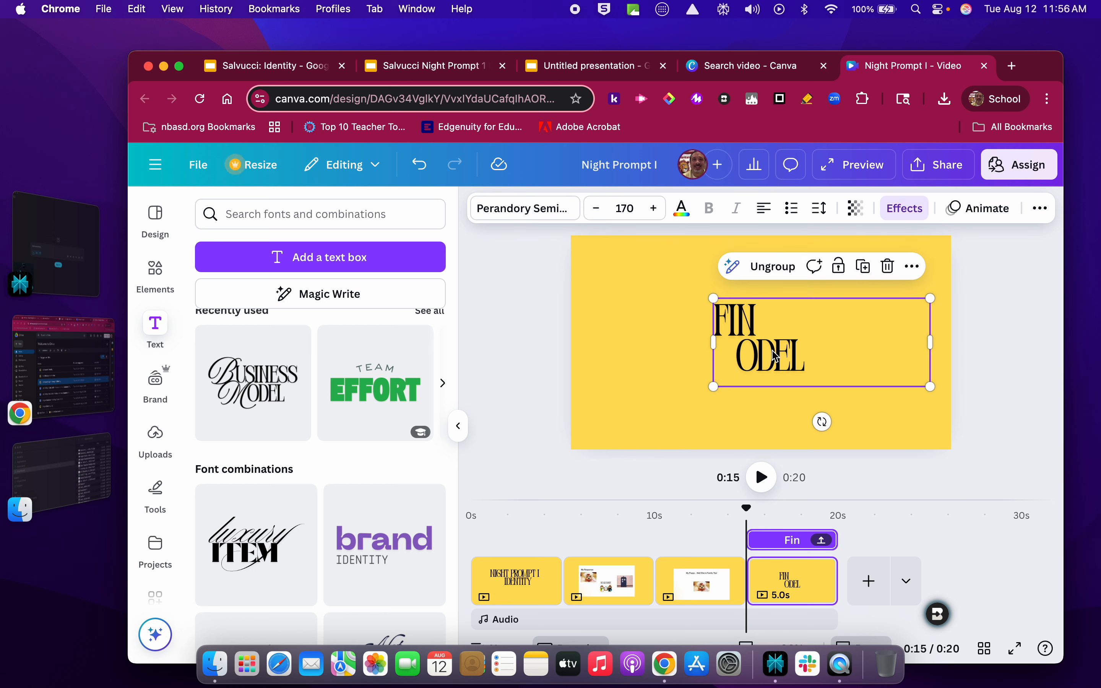
key(BackSpace)
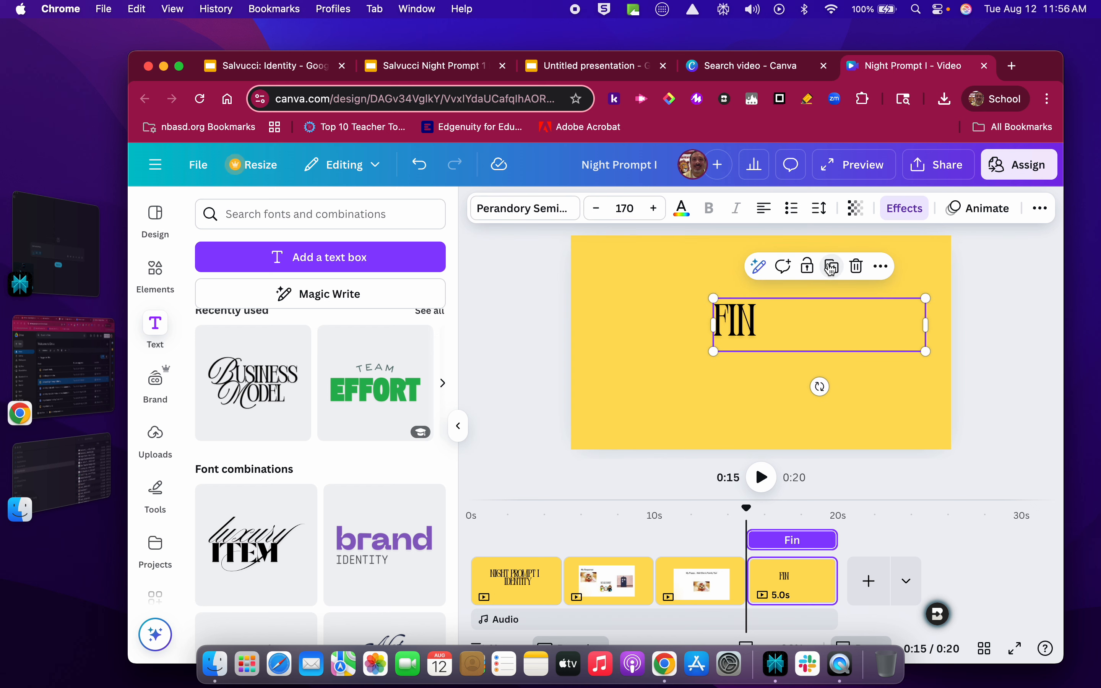
Preview the whole video from the title page.
click(852, 158)
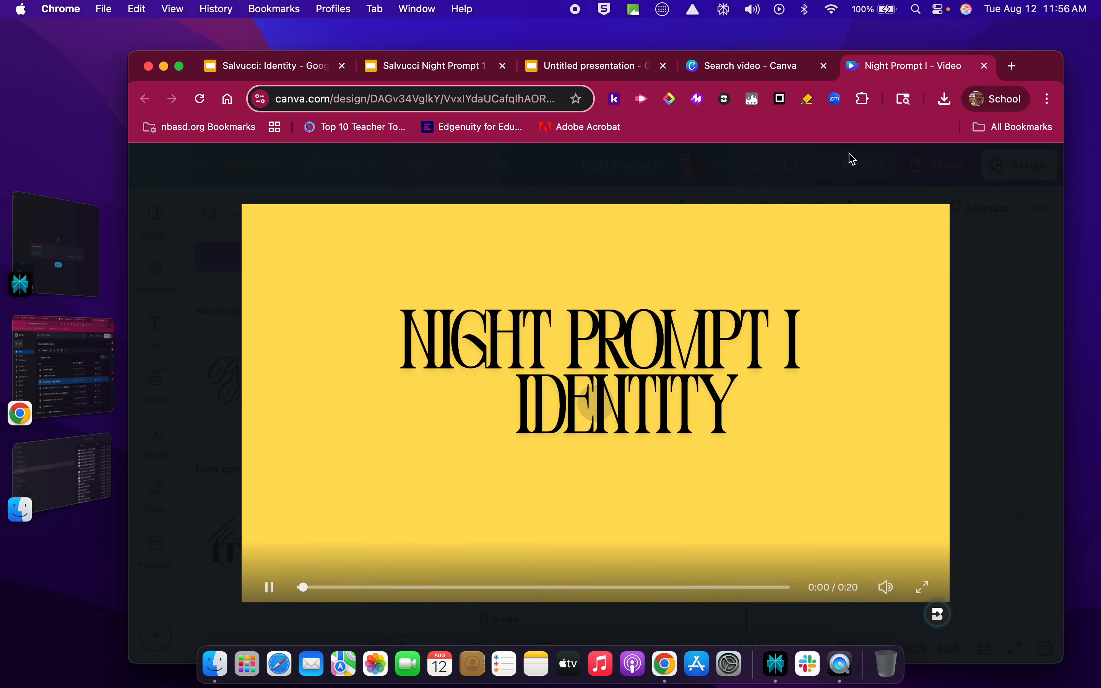